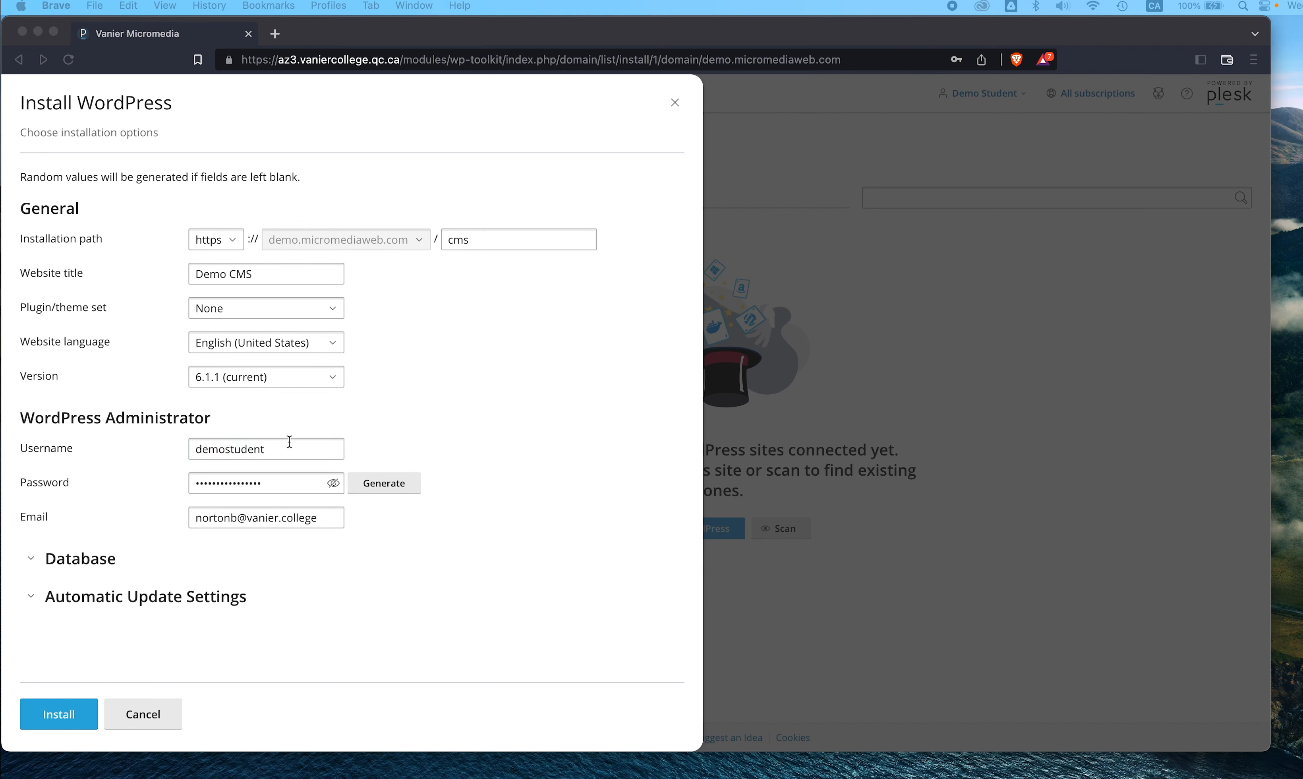
# - Select the generated administrator password in the Install WordPress form
pyautogui.press('super+Tab')
# - Replace the generated administrator password with a custom one
pyautogui.doubleClick(219, 478)
pyautogui.press('super+v')
pyautogui.click(404, 442)
pyautogui.click(298, 521)
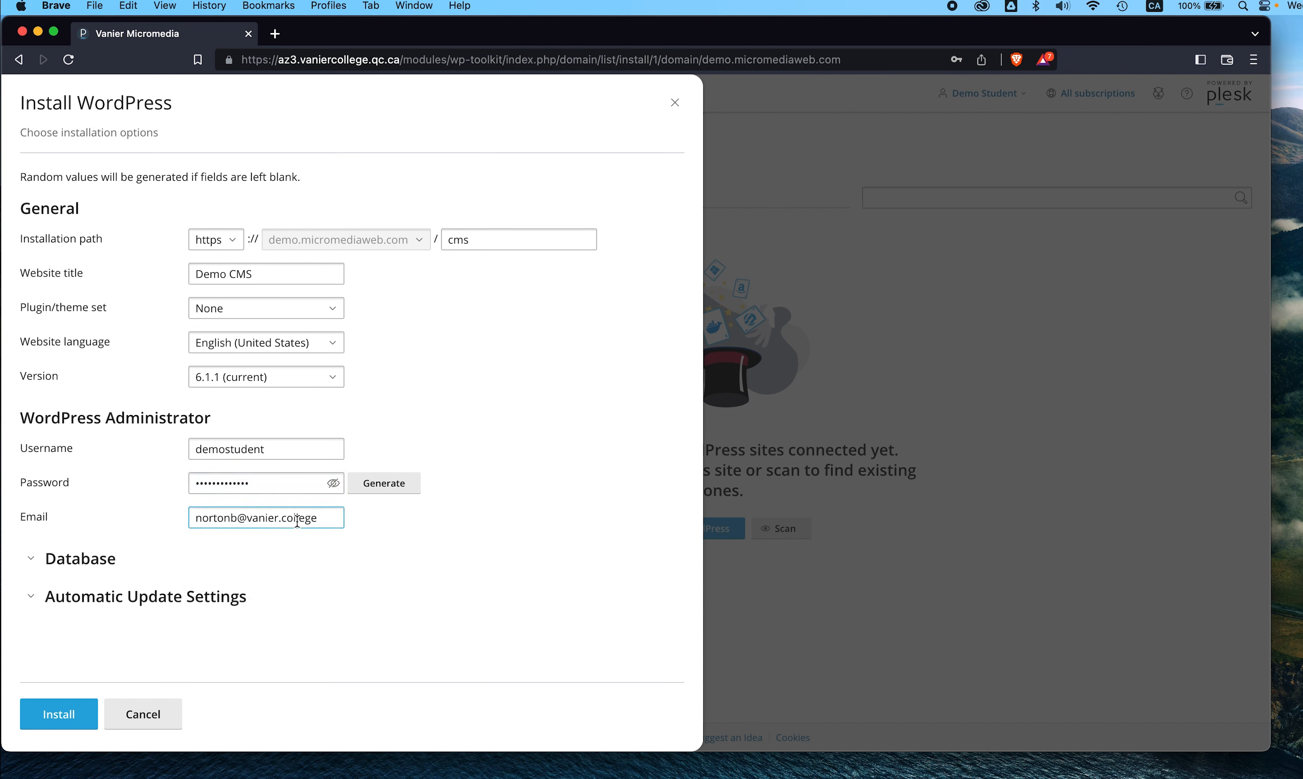
# - Rename the database to wp_demostudent and start the WordPress installation
pyautogui.click(35, 559)
pyautogui.click(220, 534)
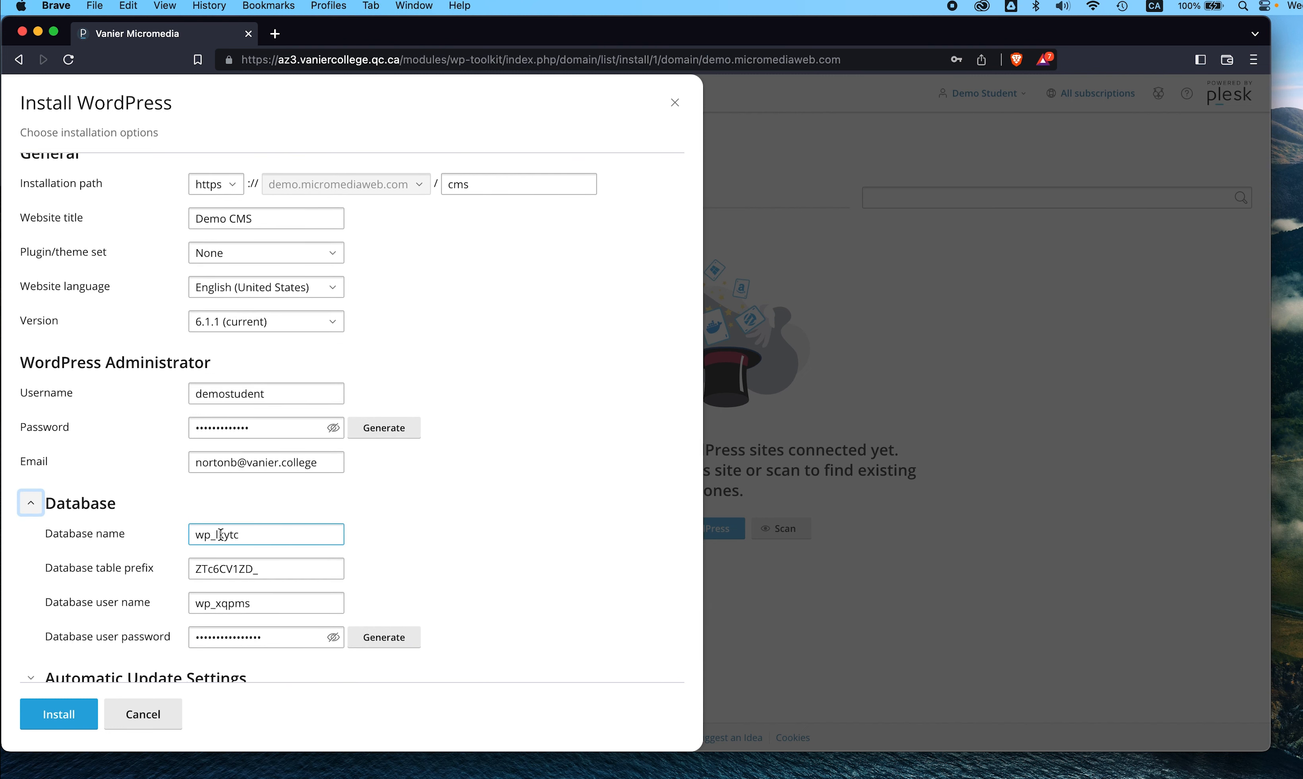
pyautogui.keyDown('shift'); pyautogui.click(276, 535); pyautogui.keyUp('shift')
pyautogui.write('l')
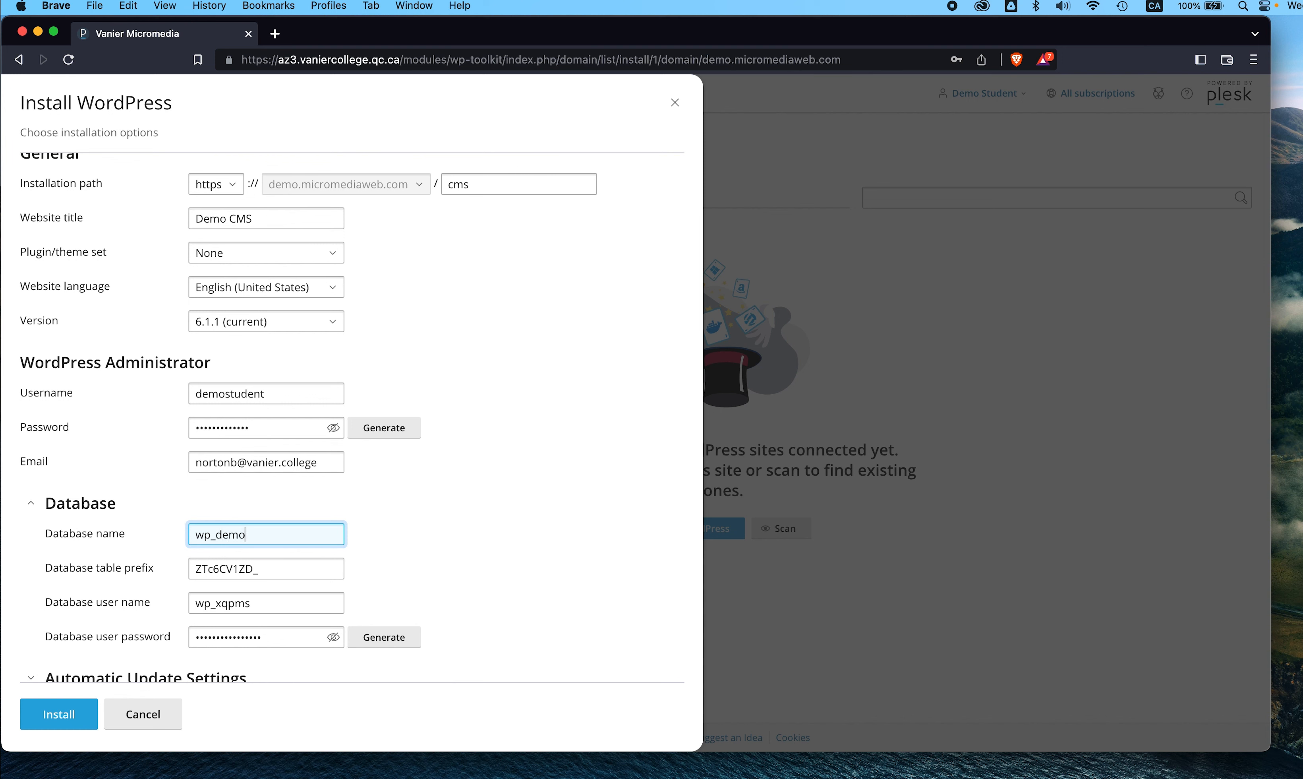
pyautogui.write('emostudent')
pyautogui.scroll(-1, 250, 536)
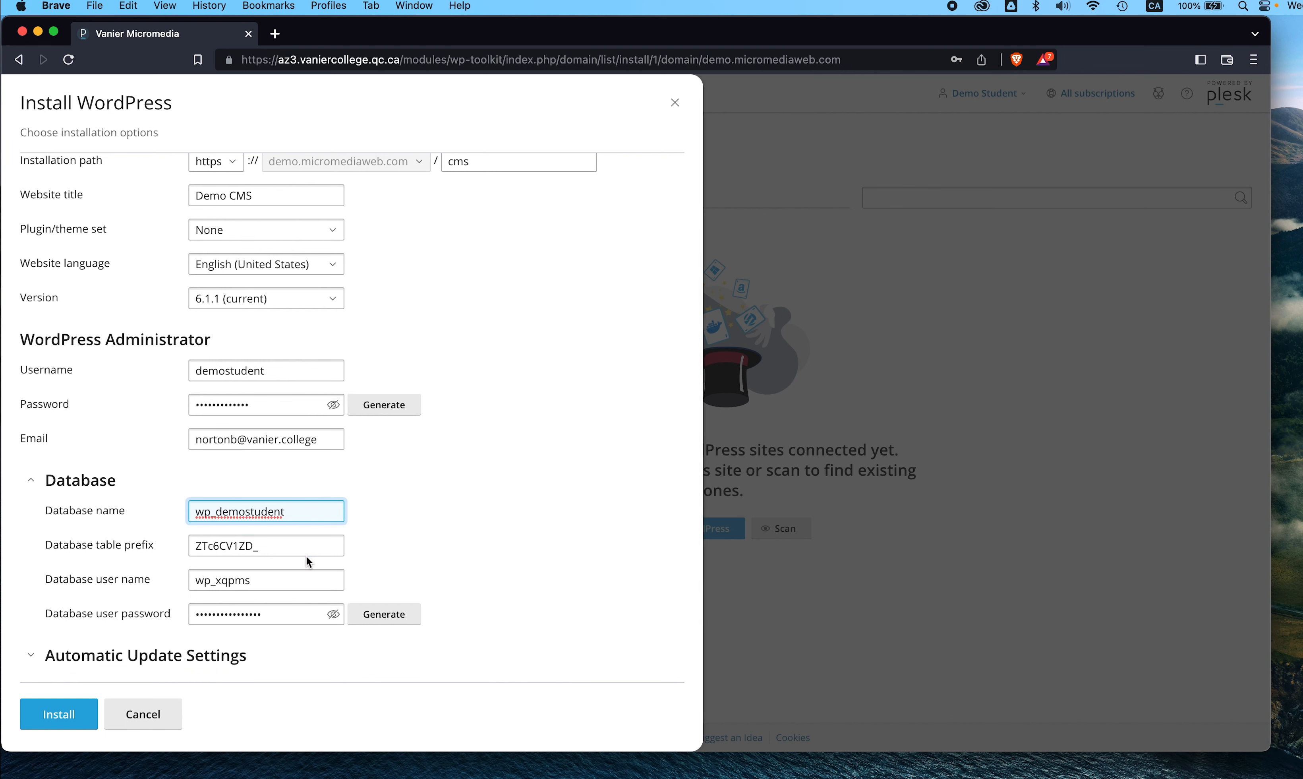
pyautogui.click(325, 547)
pyautogui.click(58, 713)
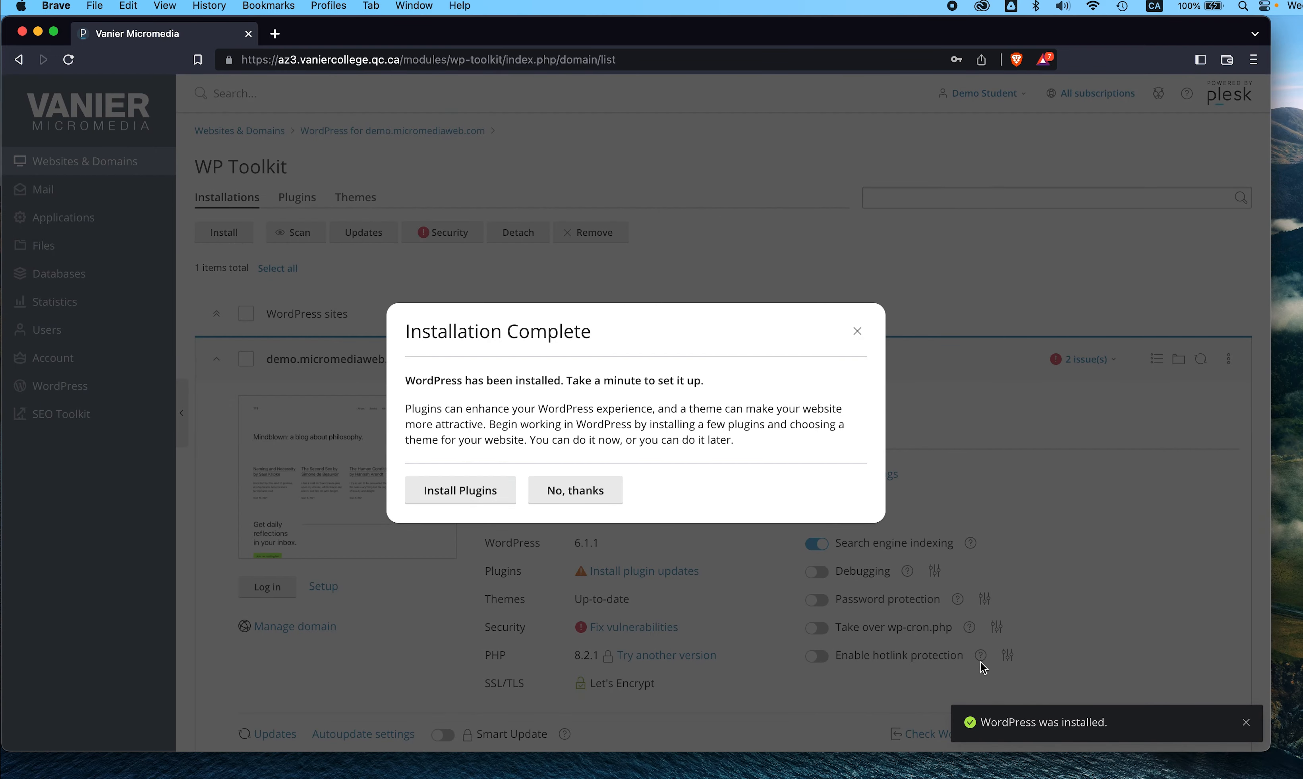
# - Dismiss the success notice and decline plugins in the Installation Complete dialog
pyautogui.click(1247, 723)
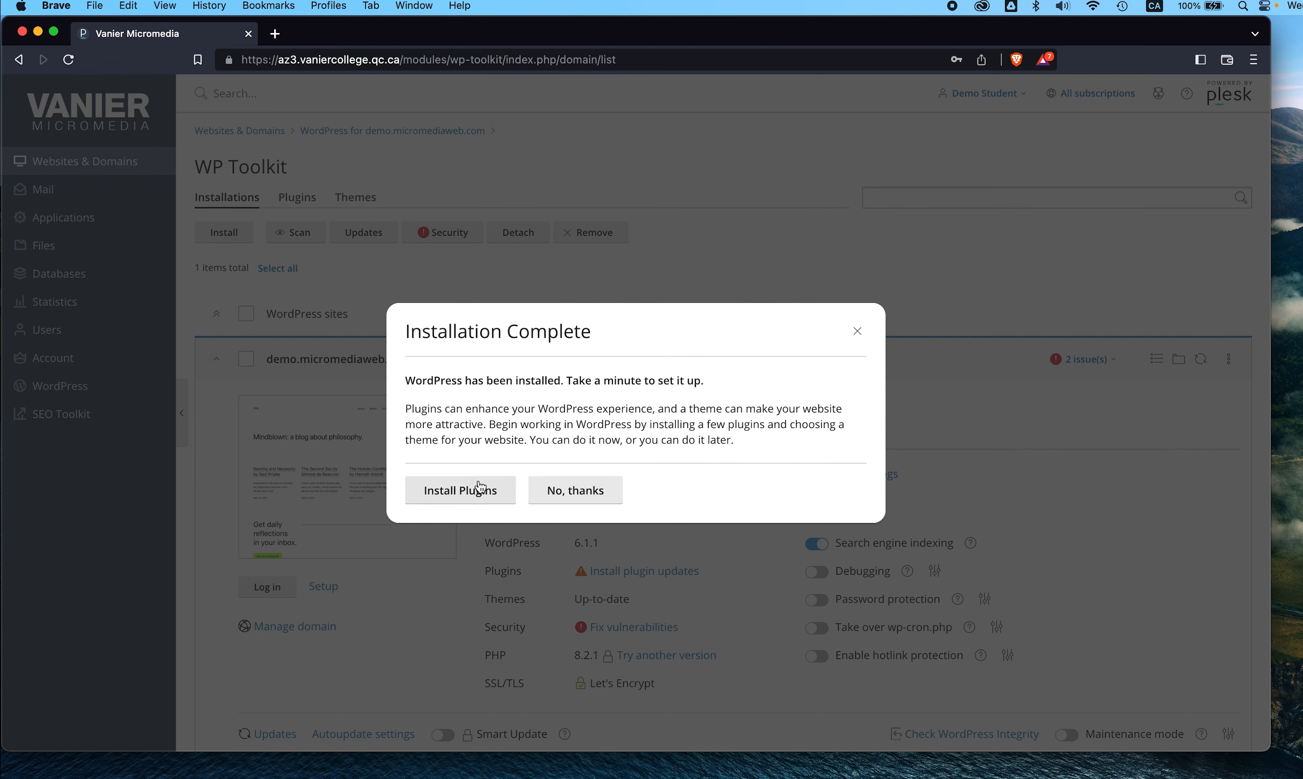
pyautogui.click(562, 492)
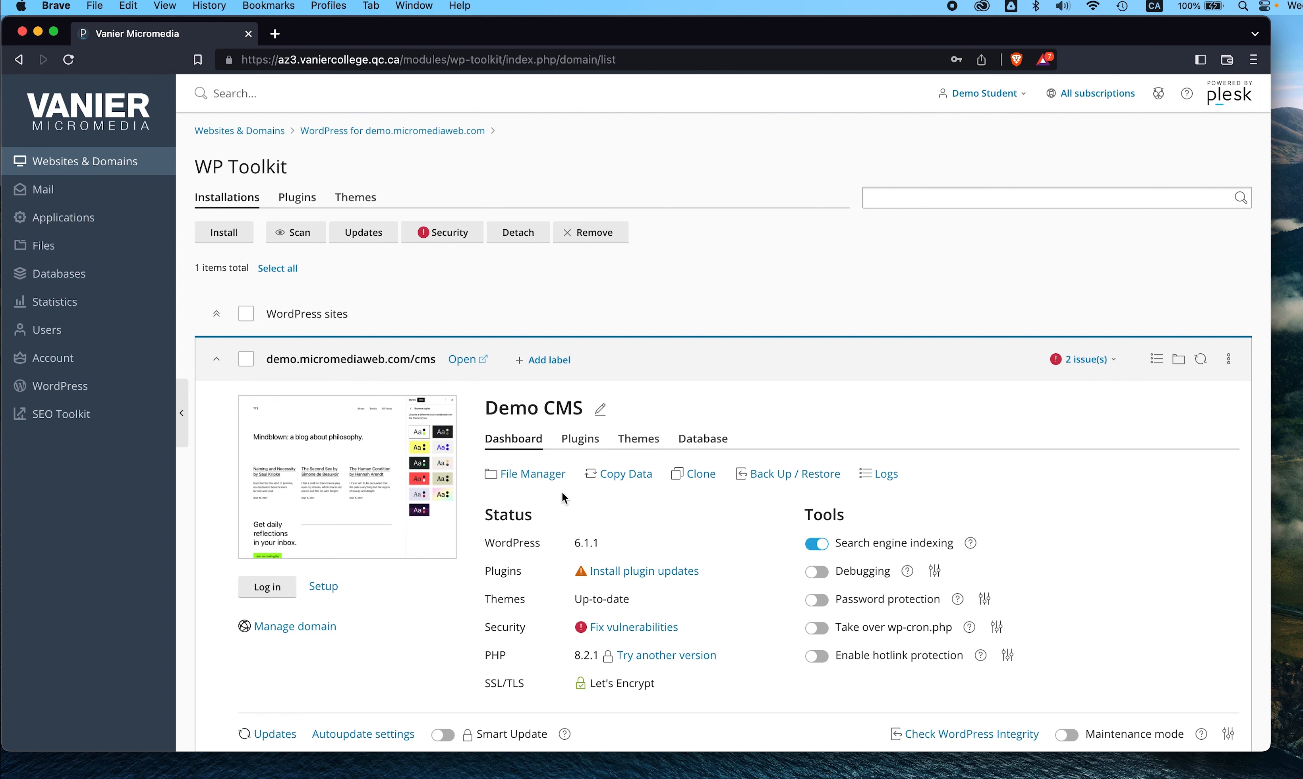
pyautogui.scroll(-3, 685, 498)
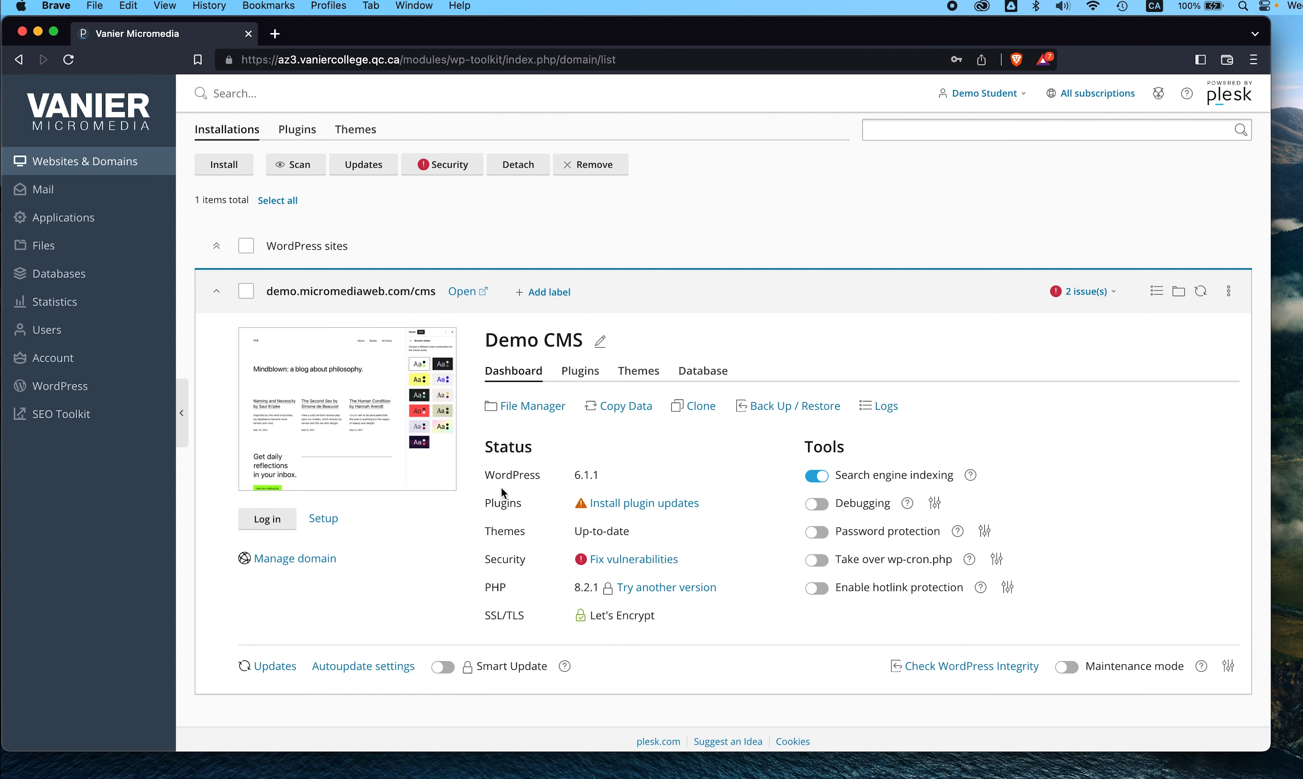
# - Update Akismet Anti-Spam from 5.0.1 to 5.0.2, then close the Available Updates dialog
pyautogui.click(650, 505)
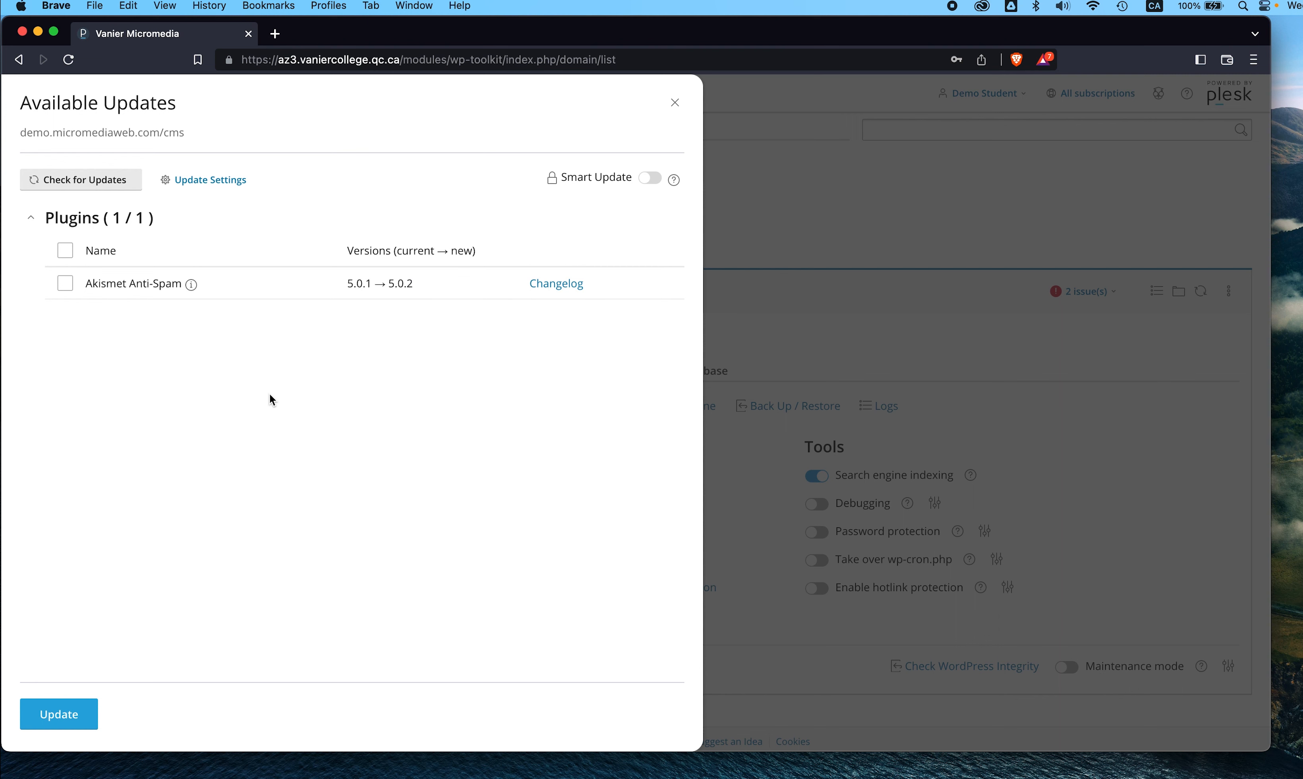
pyautogui.click(65, 283)
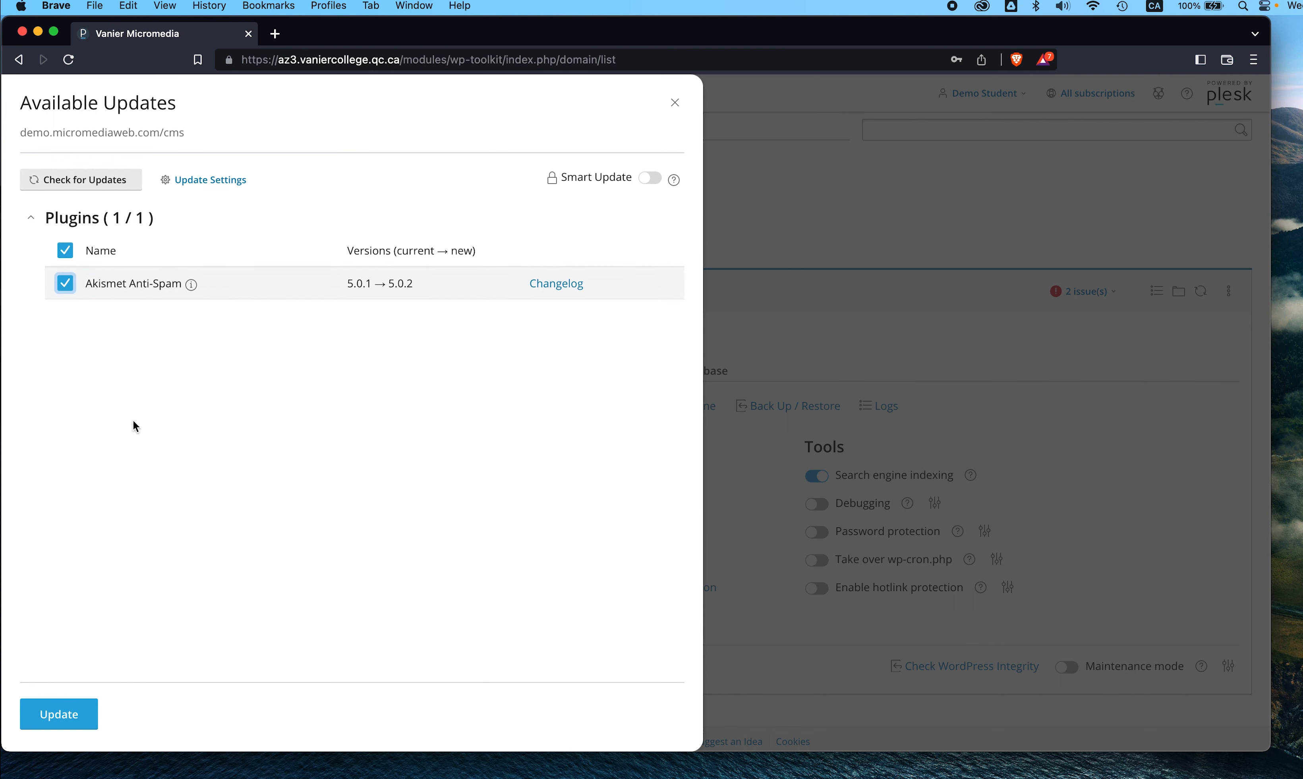
pyautogui.click(67, 713)
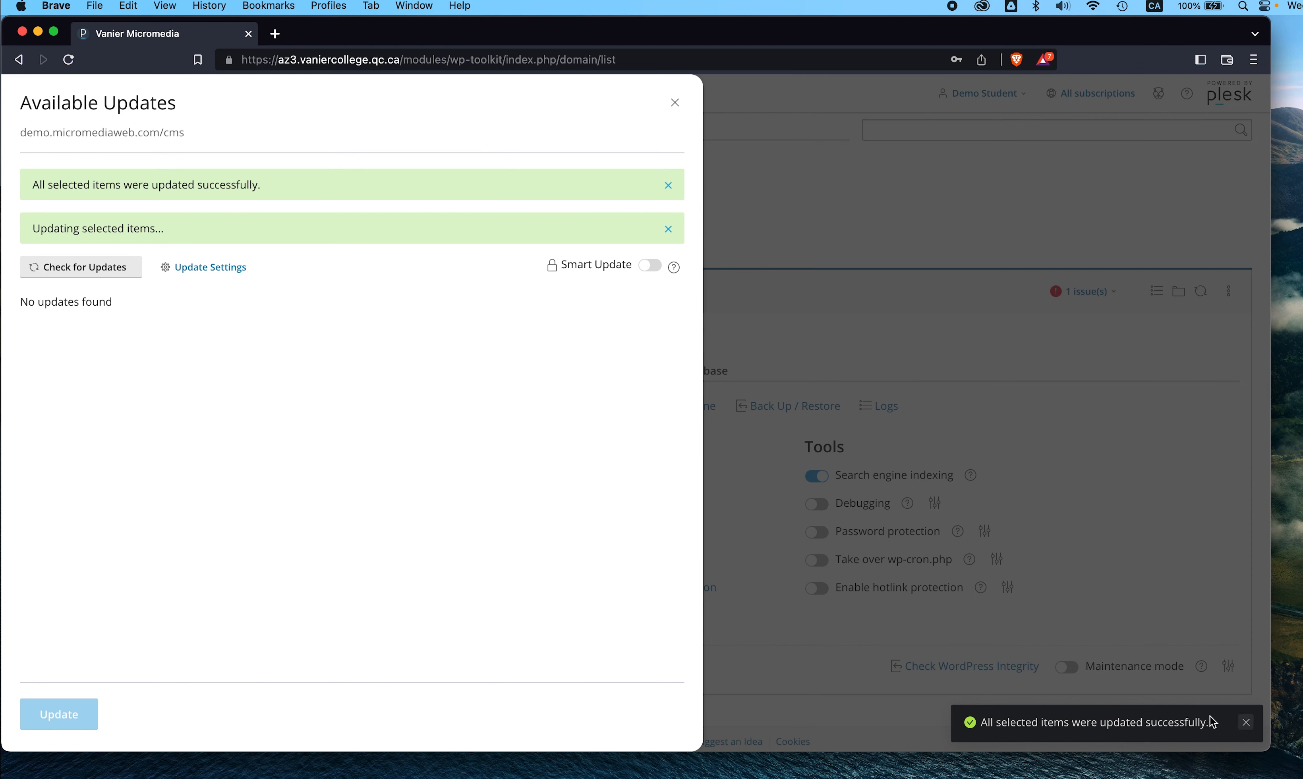
pyautogui.click(1249, 725)
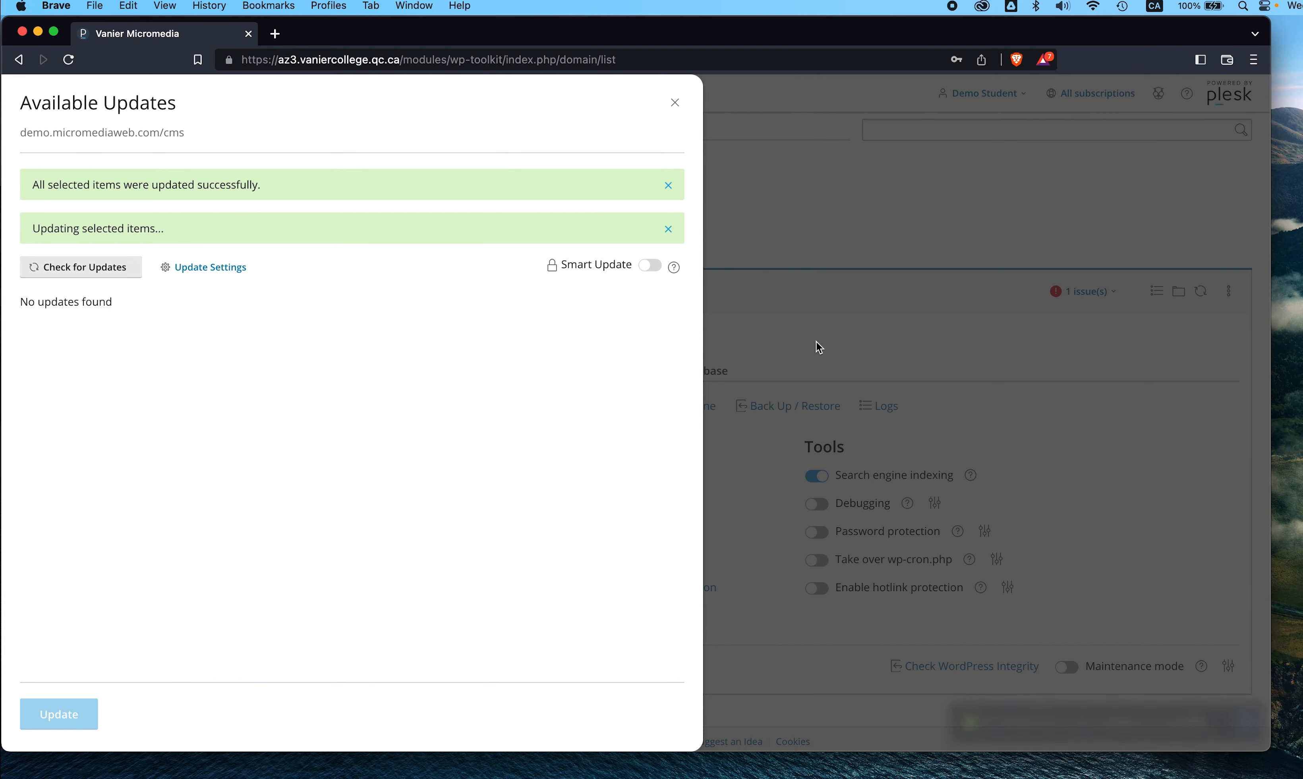
pyautogui.click(675, 102)
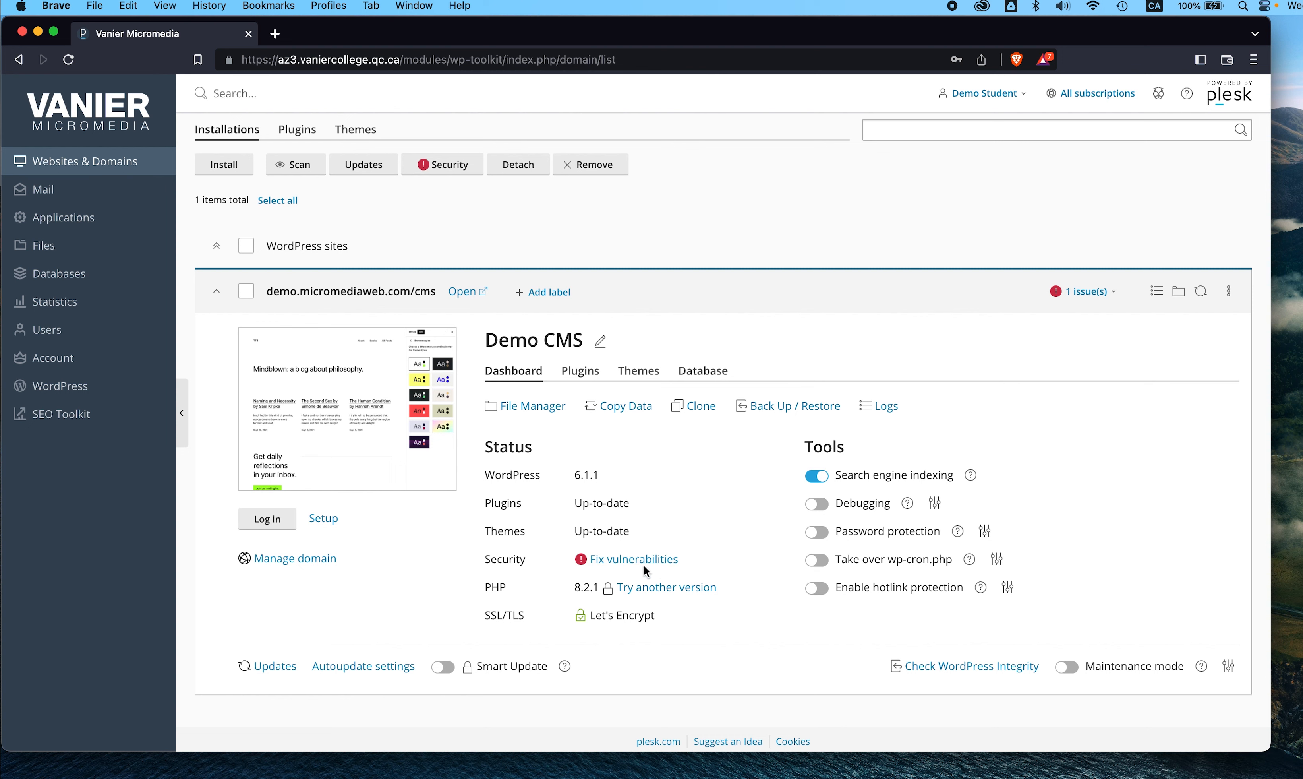
# - Review the site's security vulnerabilities, including the fix note for WordPress 6.1.1
pyautogui.click(614, 560)
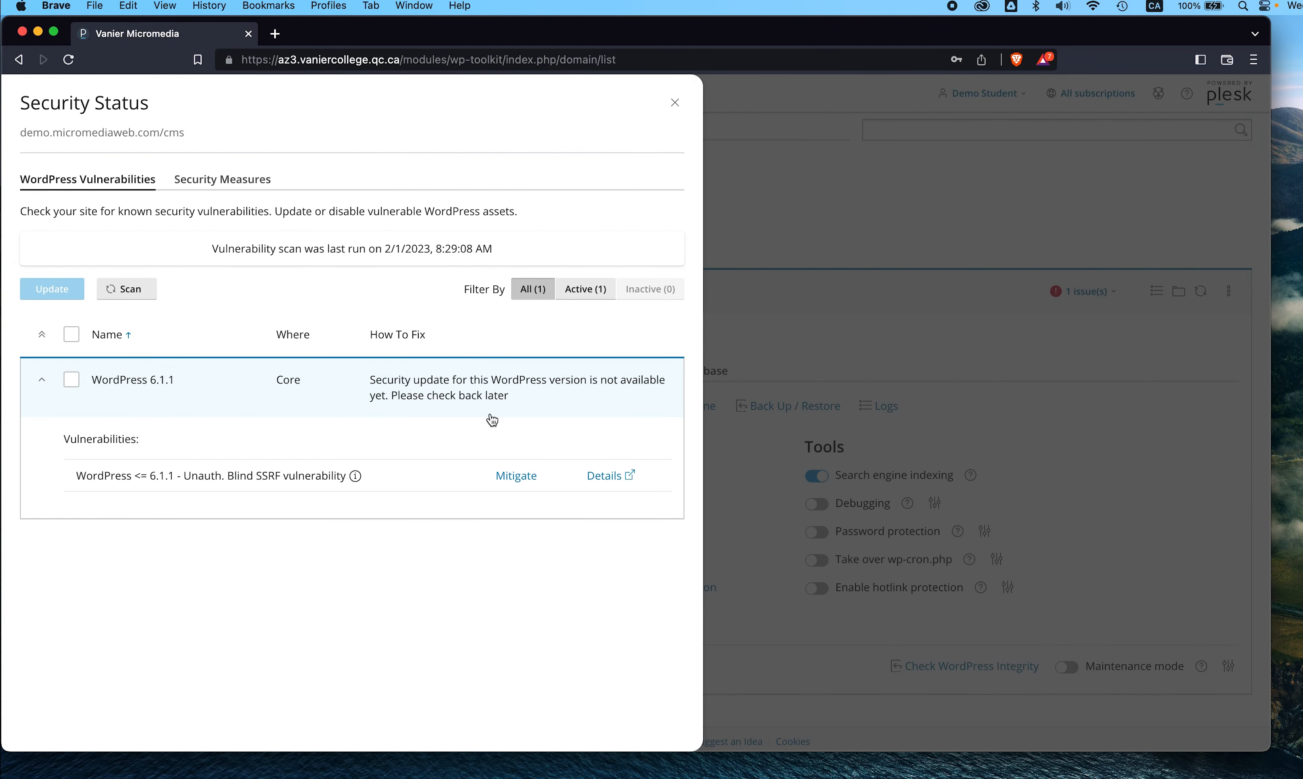
pyautogui.moveTo(533, 411); pyautogui.dragTo(352, 378)
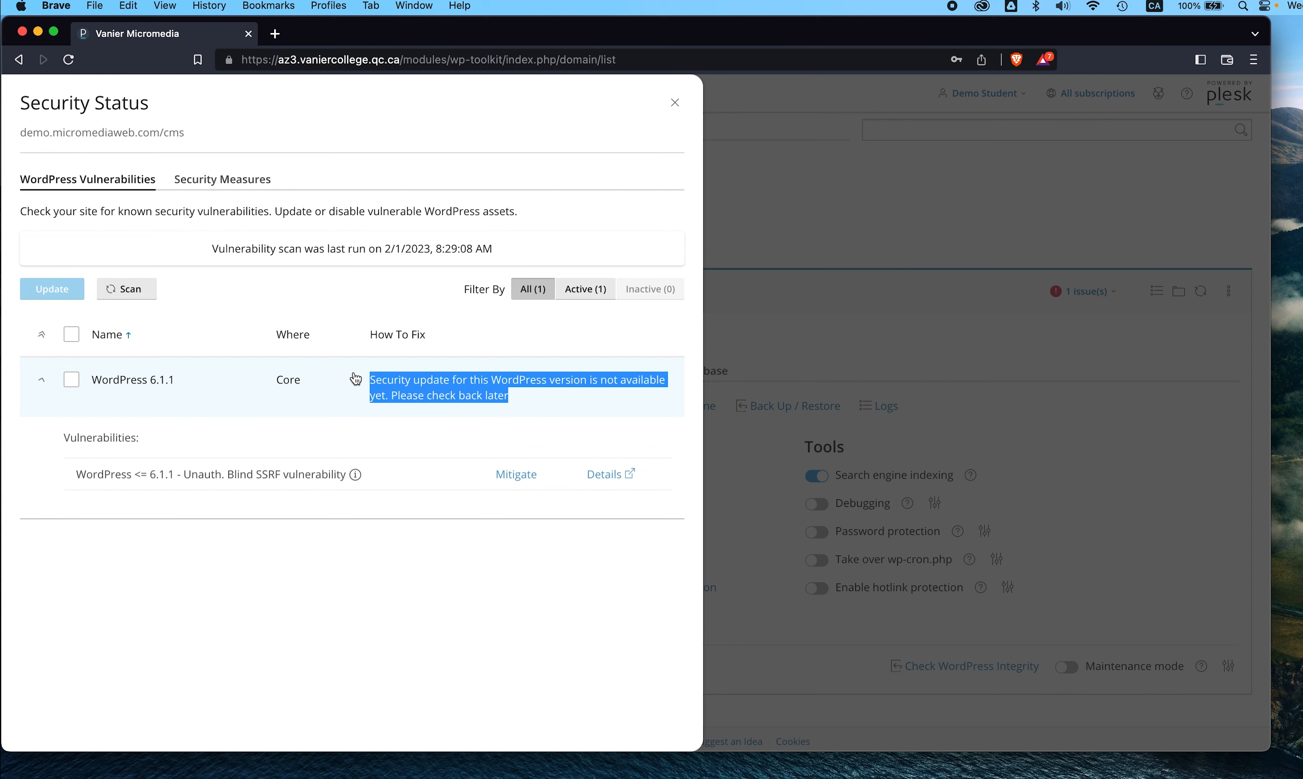
pyautogui.click(227, 465)
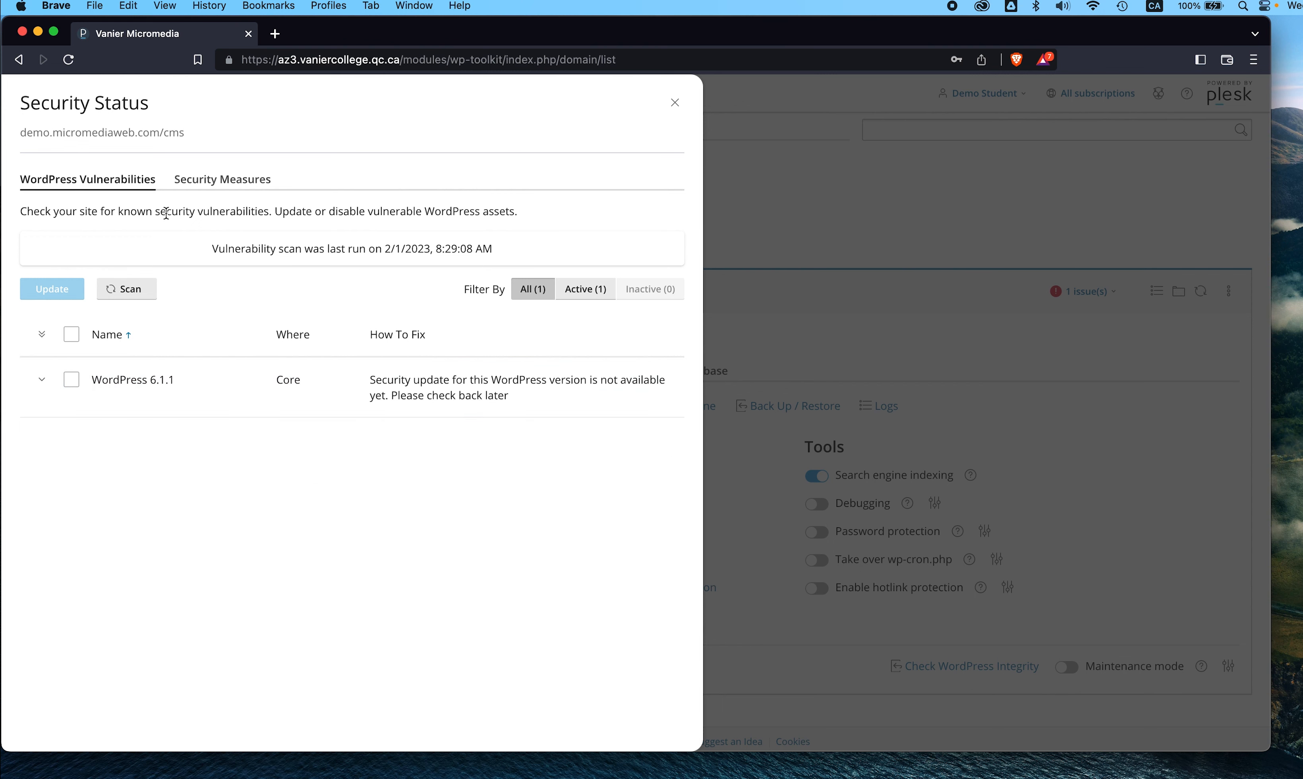
# - Tick all ten security measures, from blocking author scans to blocking xmlrpc.php access
pyautogui.click(203, 188)
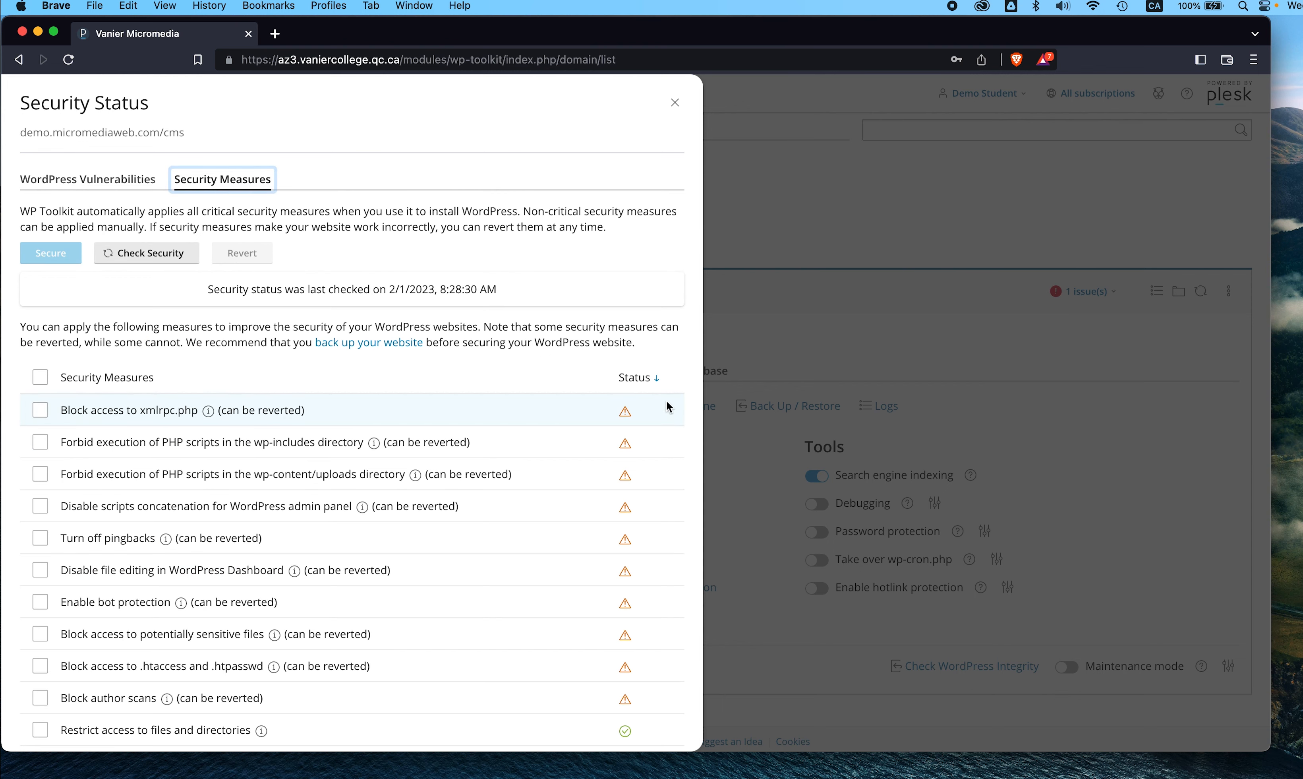
pyautogui.scroll(-2, 656, 404)
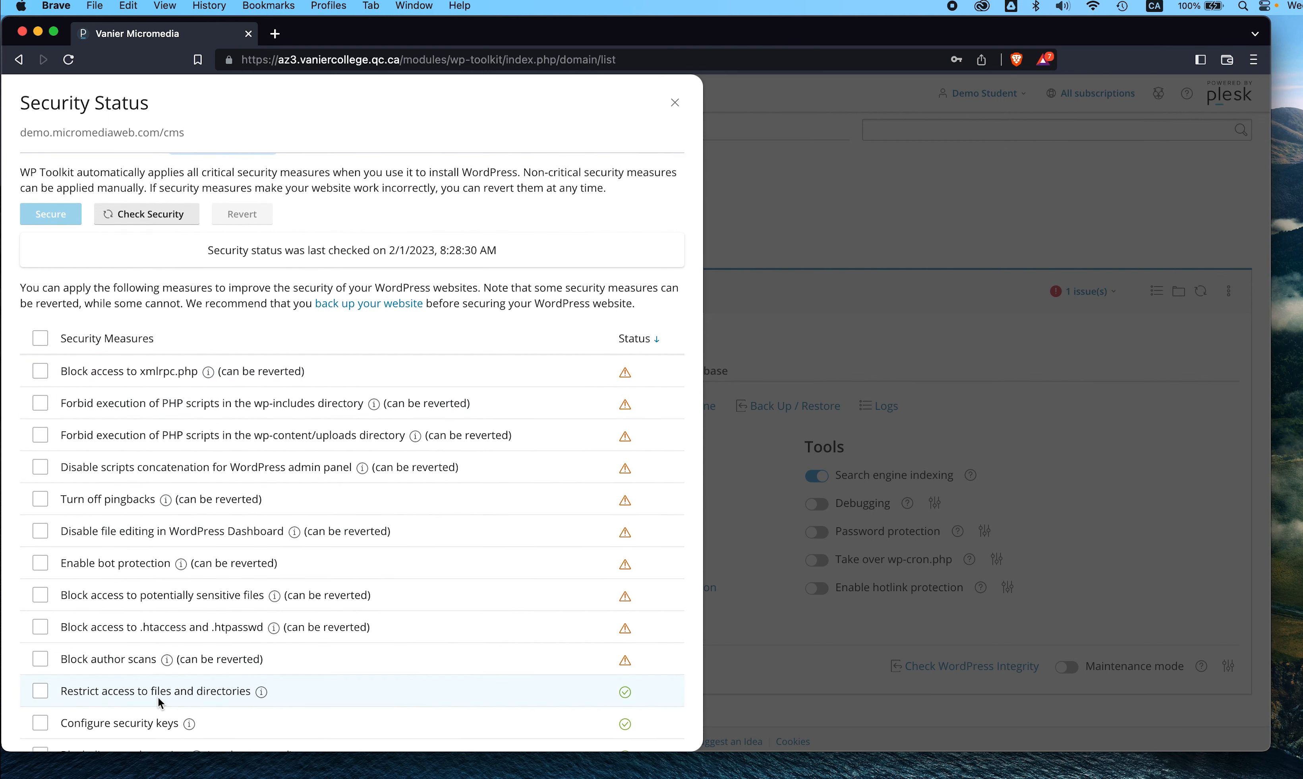
pyautogui.click(40, 658)
pyautogui.click(40, 627)
pyautogui.click(41, 596)
pyautogui.click(42, 563)
pyautogui.click(41, 531)
pyautogui.click(42, 500)
pyautogui.click(42, 468)
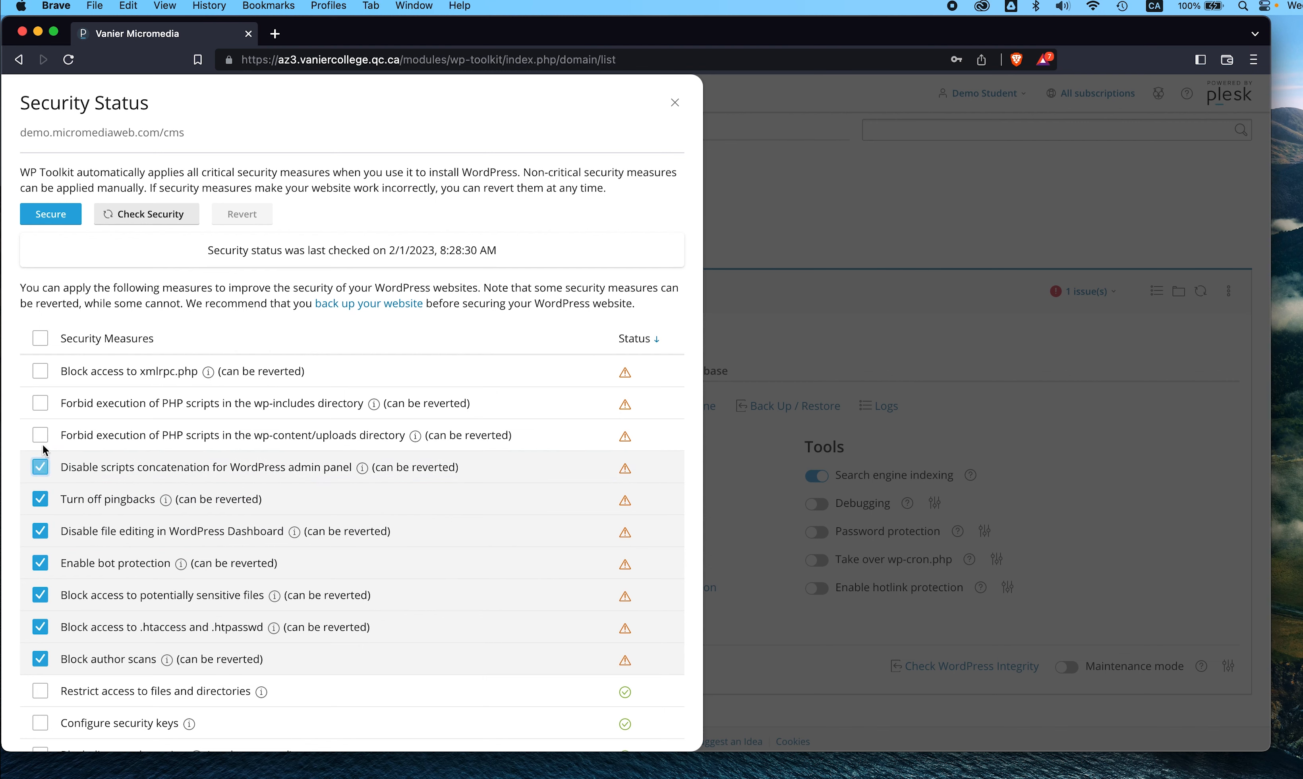
pyautogui.click(41, 435)
pyautogui.click(40, 404)
pyautogui.click(41, 370)
pyautogui.scroll(-3, 152, 405)
pyautogui.scroll(-1, 151, 404)
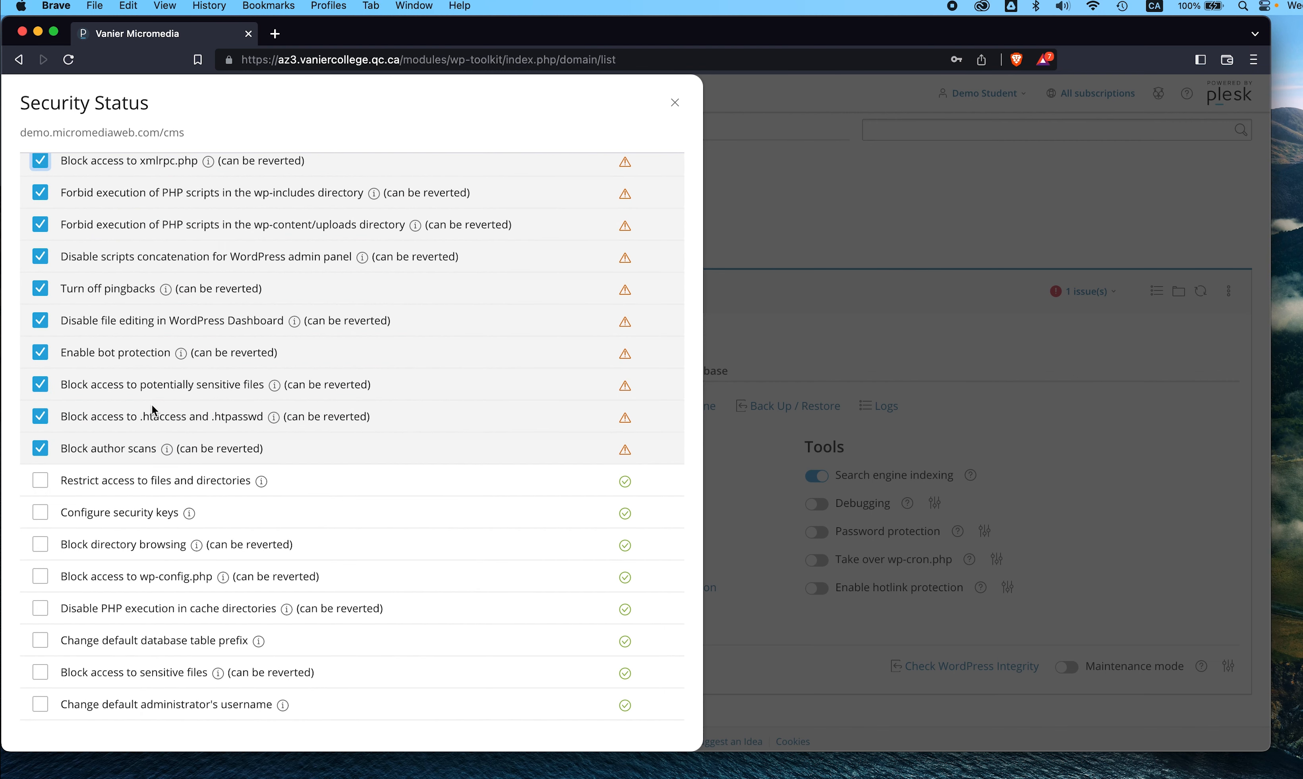
pyautogui.scroll(1, 463, 328)
pyautogui.scroll(4, 463, 329)
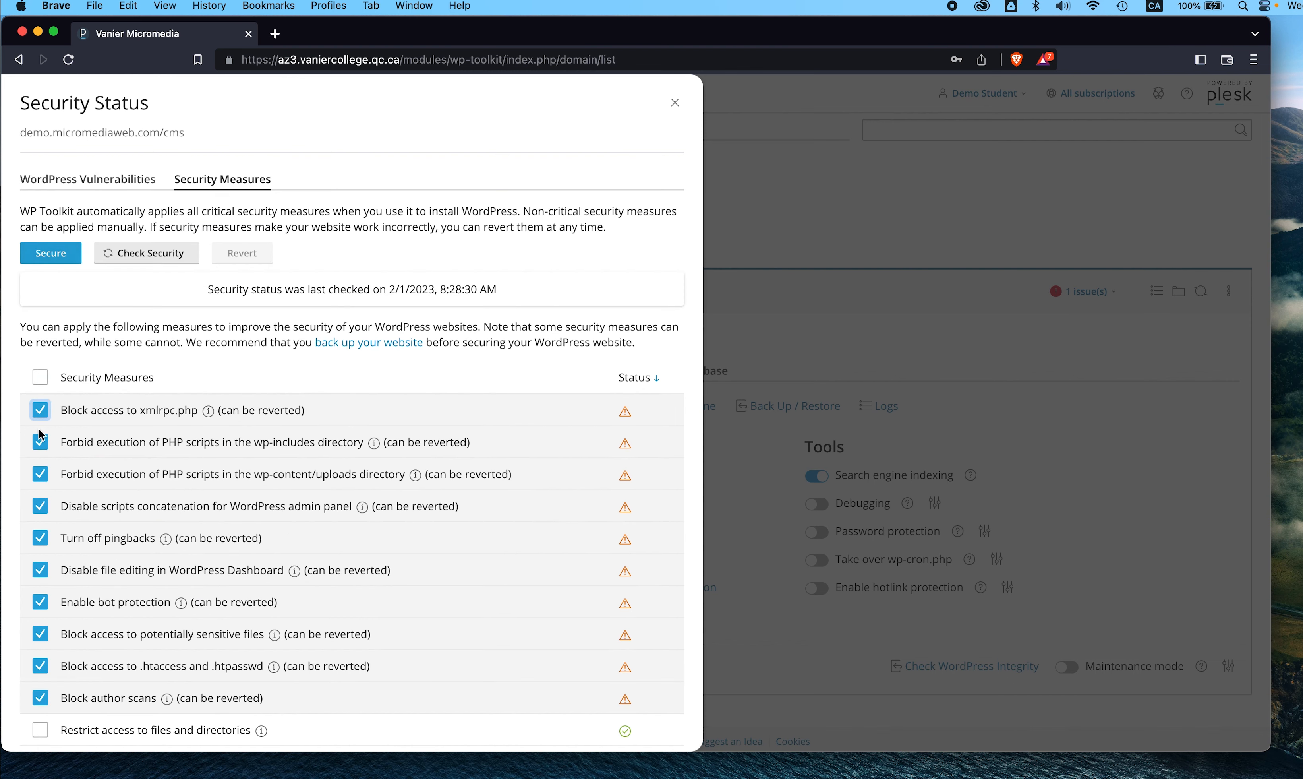
# - Apply the selected security measures to demo.micromediaweb.com/cms
pyautogui.click(53, 254)
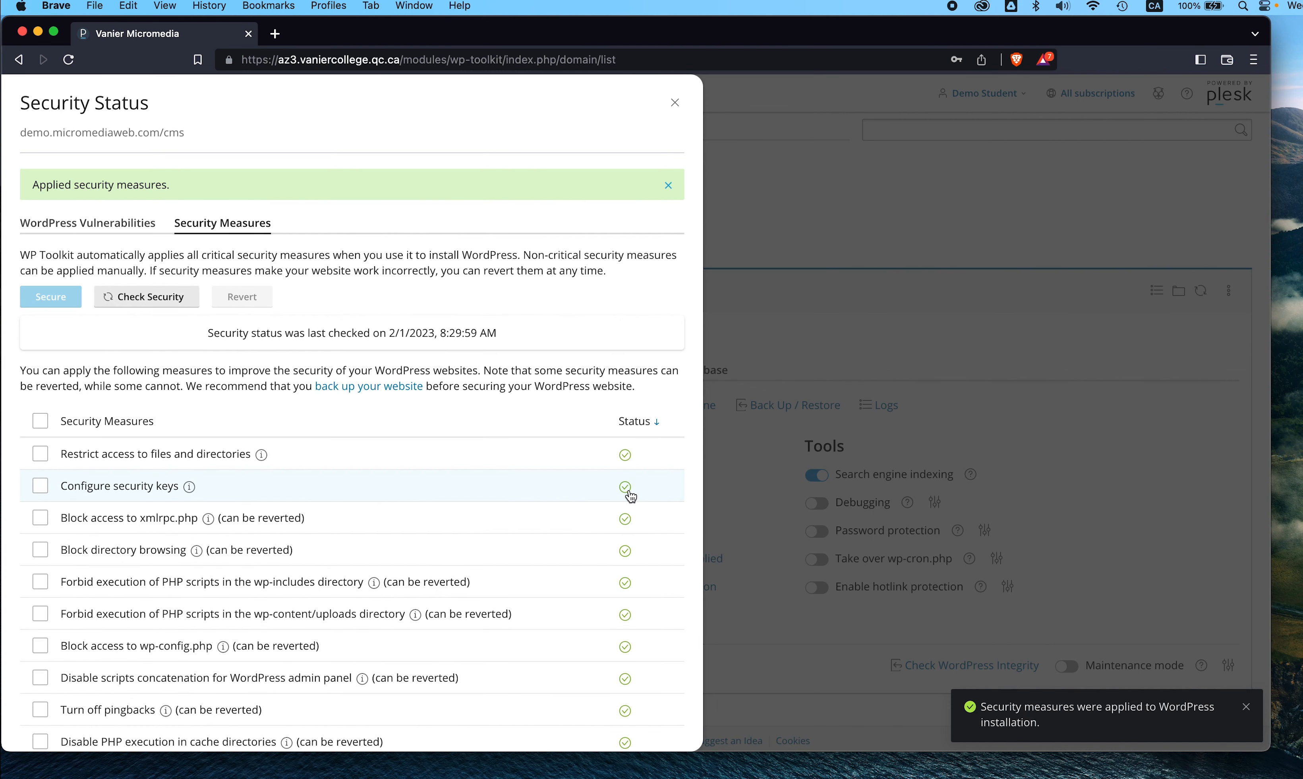
pyautogui.scroll(-1, 626, 492)
pyautogui.scroll(-2, 630, 496)
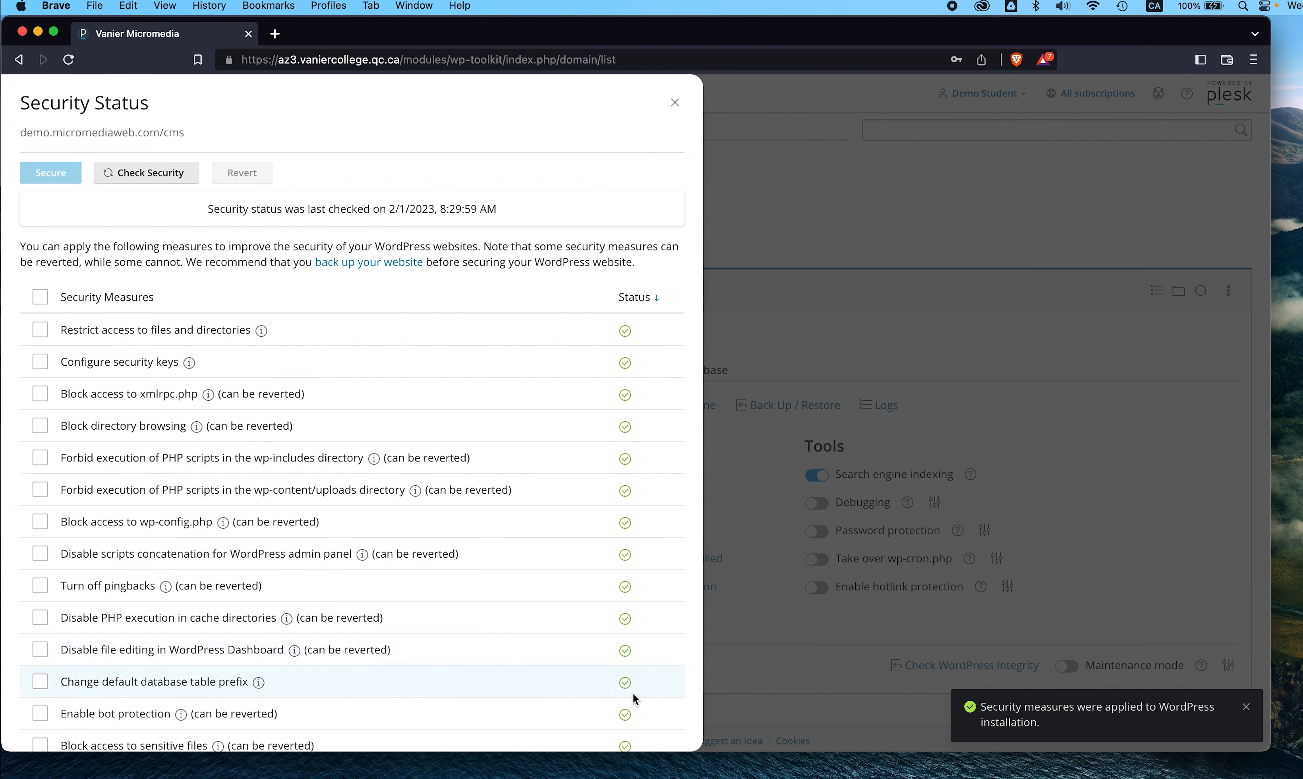
# - Open the Demo CMS front page at demo.micromediaweb.com/cms in a new tab
pyautogui.click(675, 102)
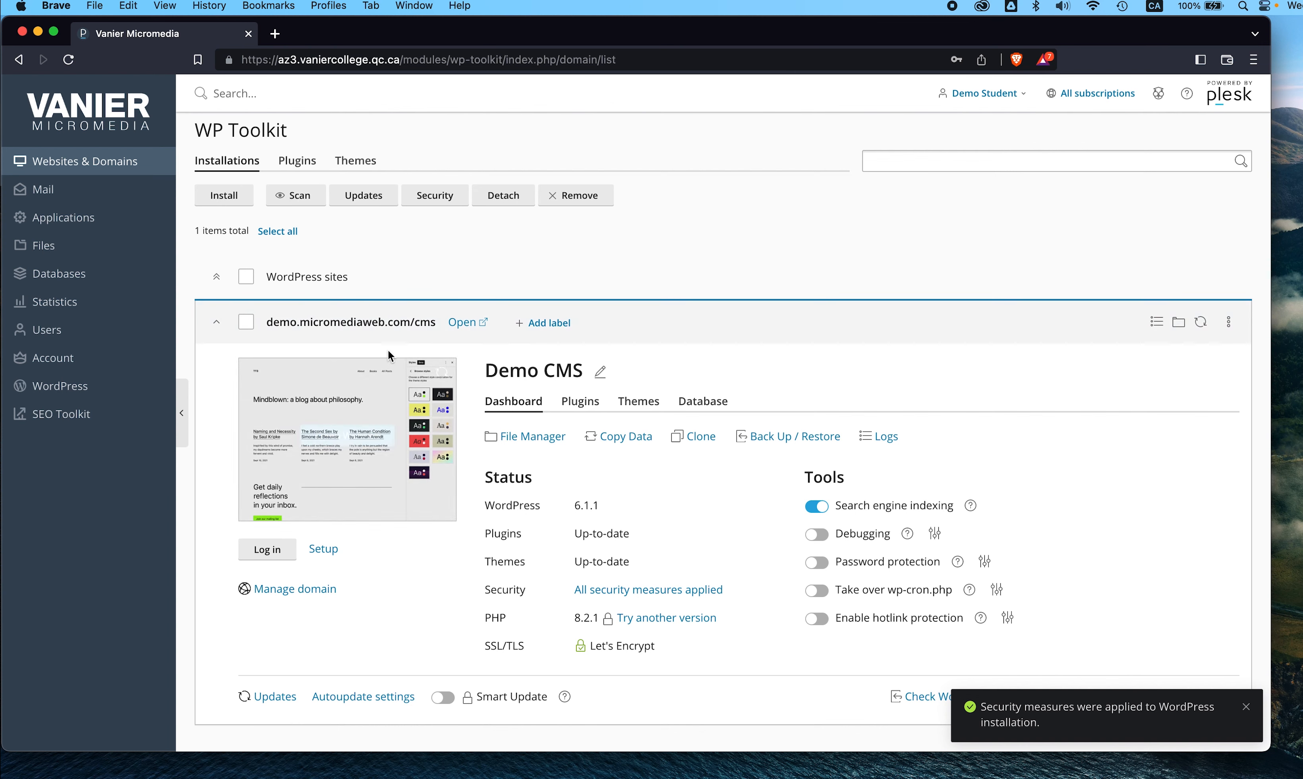
pyautogui.click(468, 330)
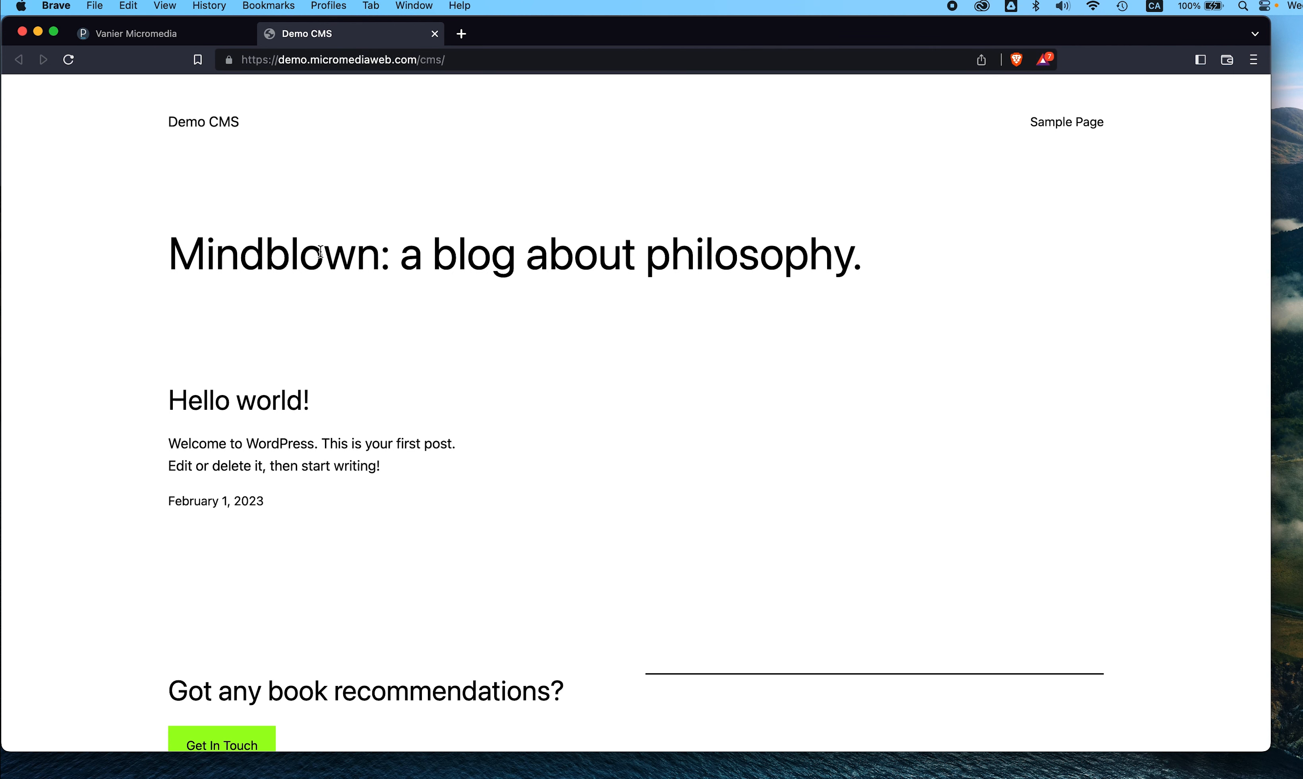
pyautogui.moveTo(320, 252); pyautogui.dragTo(851, 273)
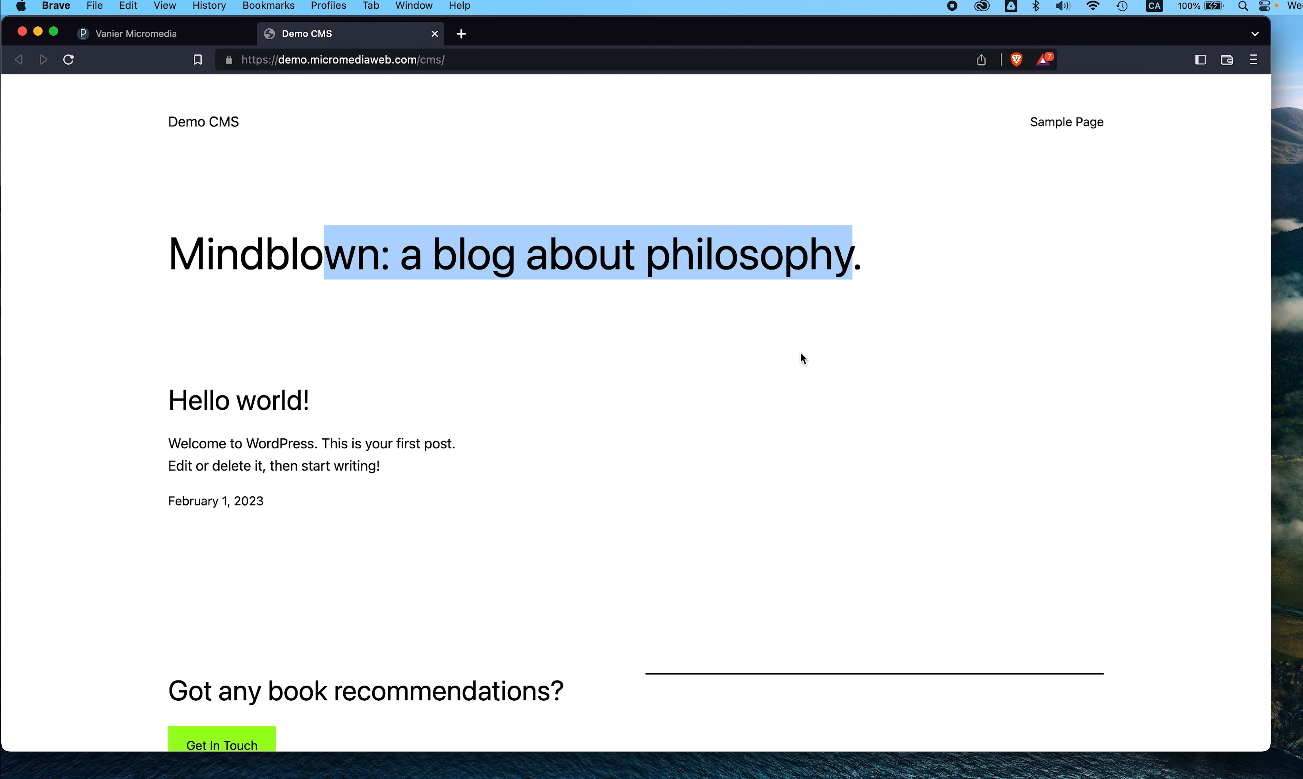
pyautogui.click(794, 360)
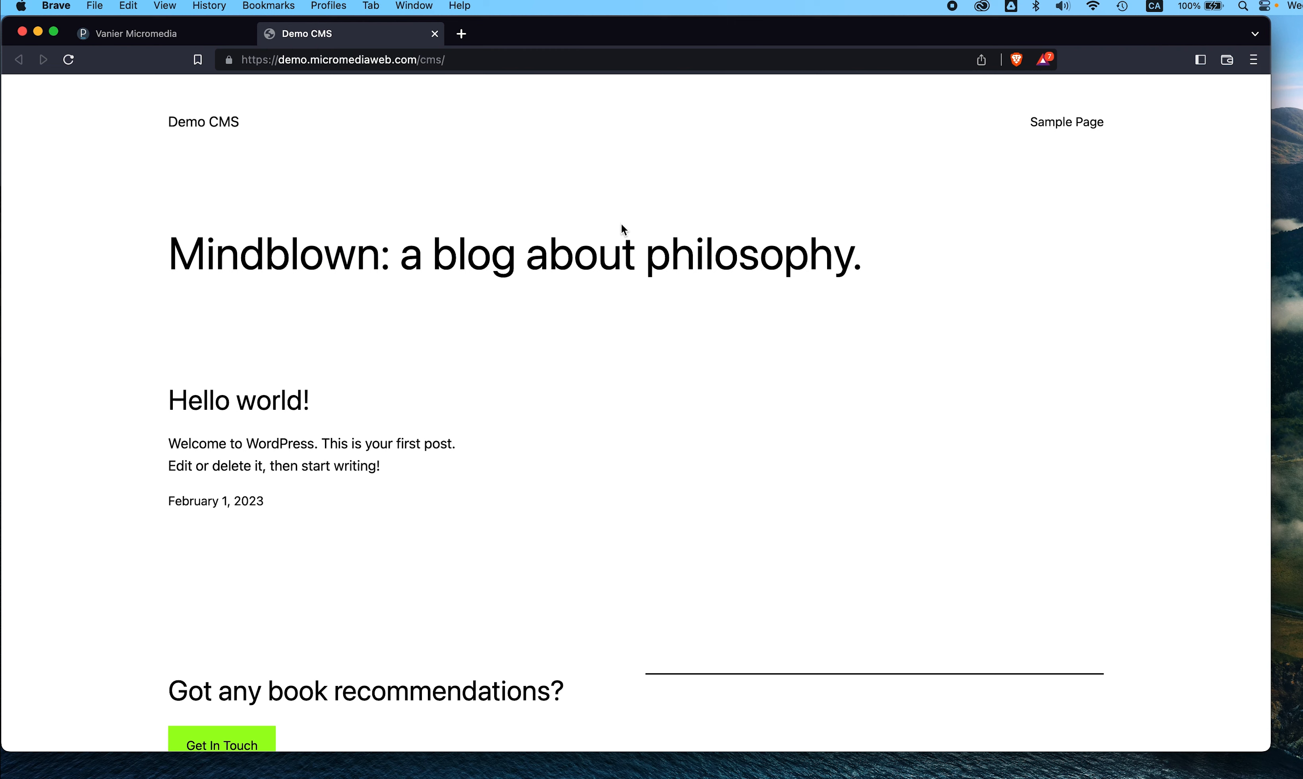
# - Go to the site's wp-admin login address by appending wp-admin after cms/
pyautogui.click(465, 63)
pyautogui.click(490, 62)
pyautogui.write('wp')
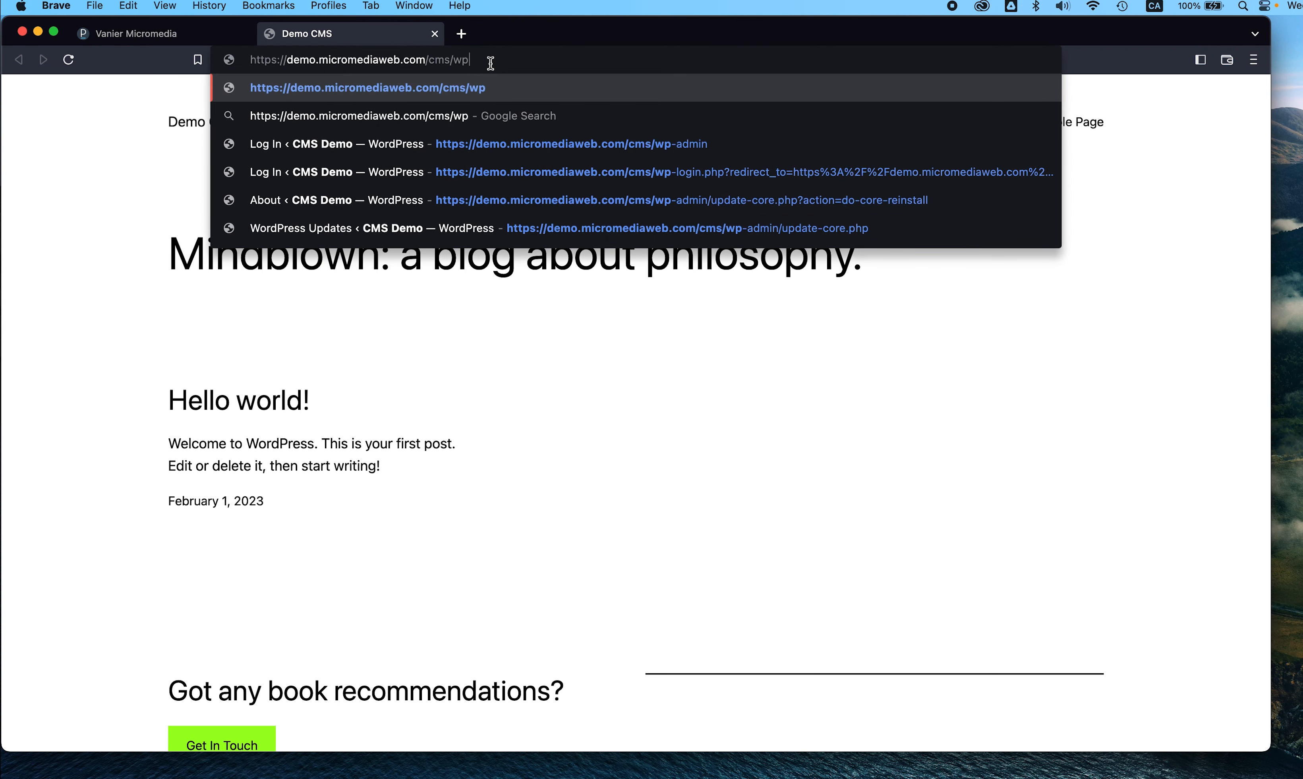
pyautogui.write('-admin')
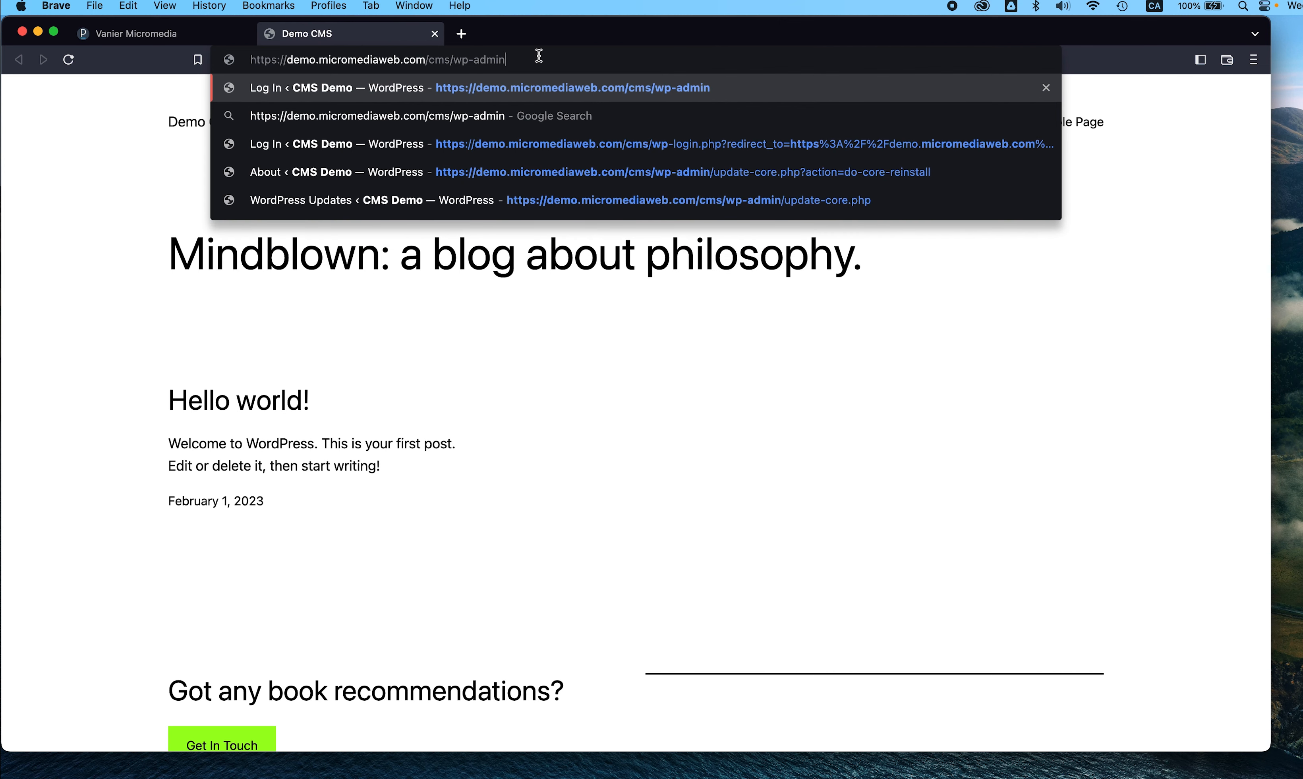
pyautogui.press('Return')
# - Log in with the saved admin credentials and Remember Me ticked, reaching the Updates page
pyautogui.click(589, 271)
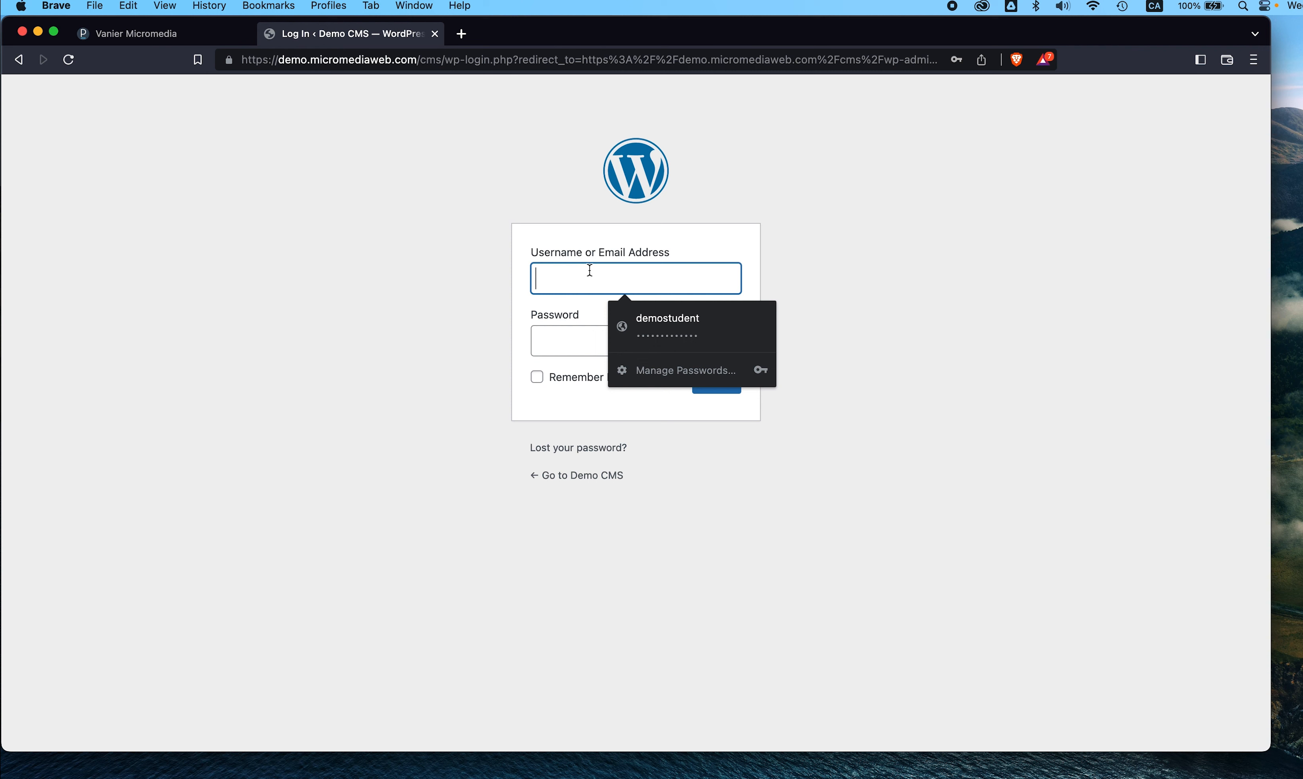
pyautogui.click(648, 332)
pyautogui.click(576, 378)
pyautogui.click(721, 391)
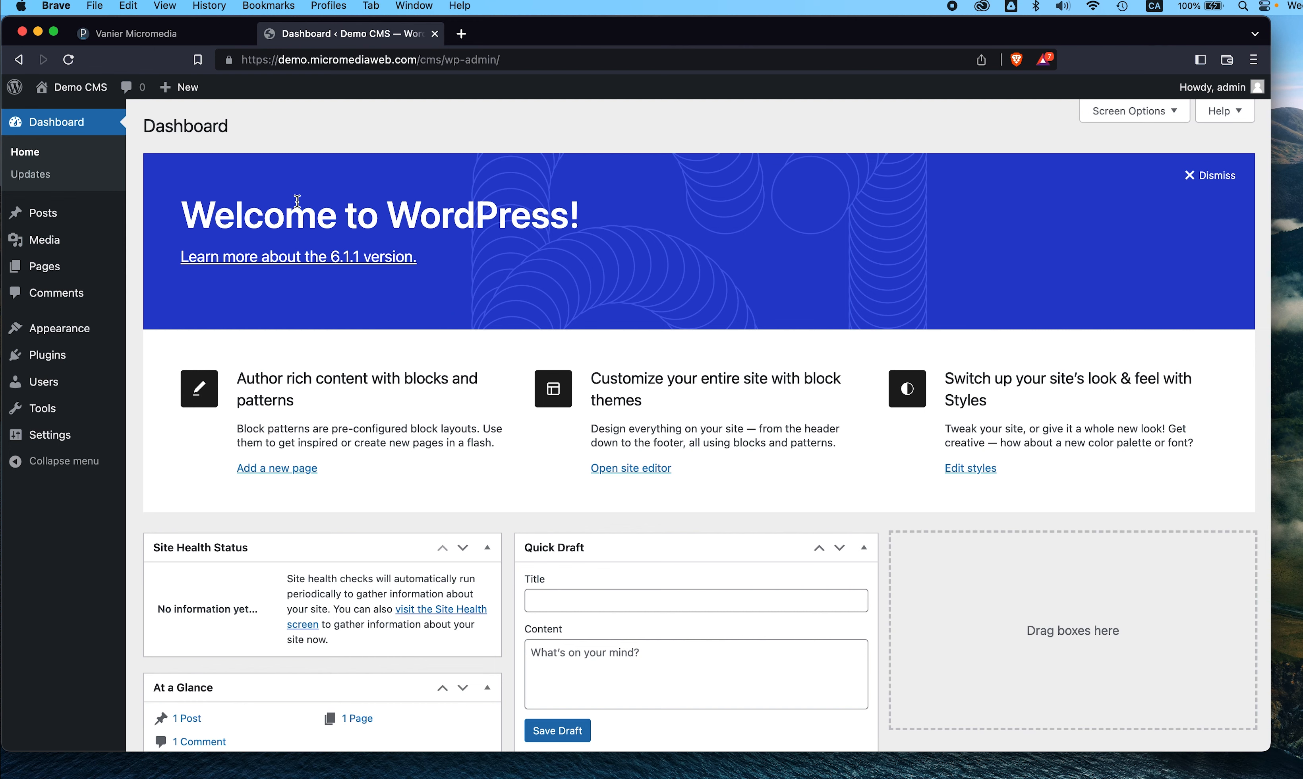
pyautogui.click(30, 174)
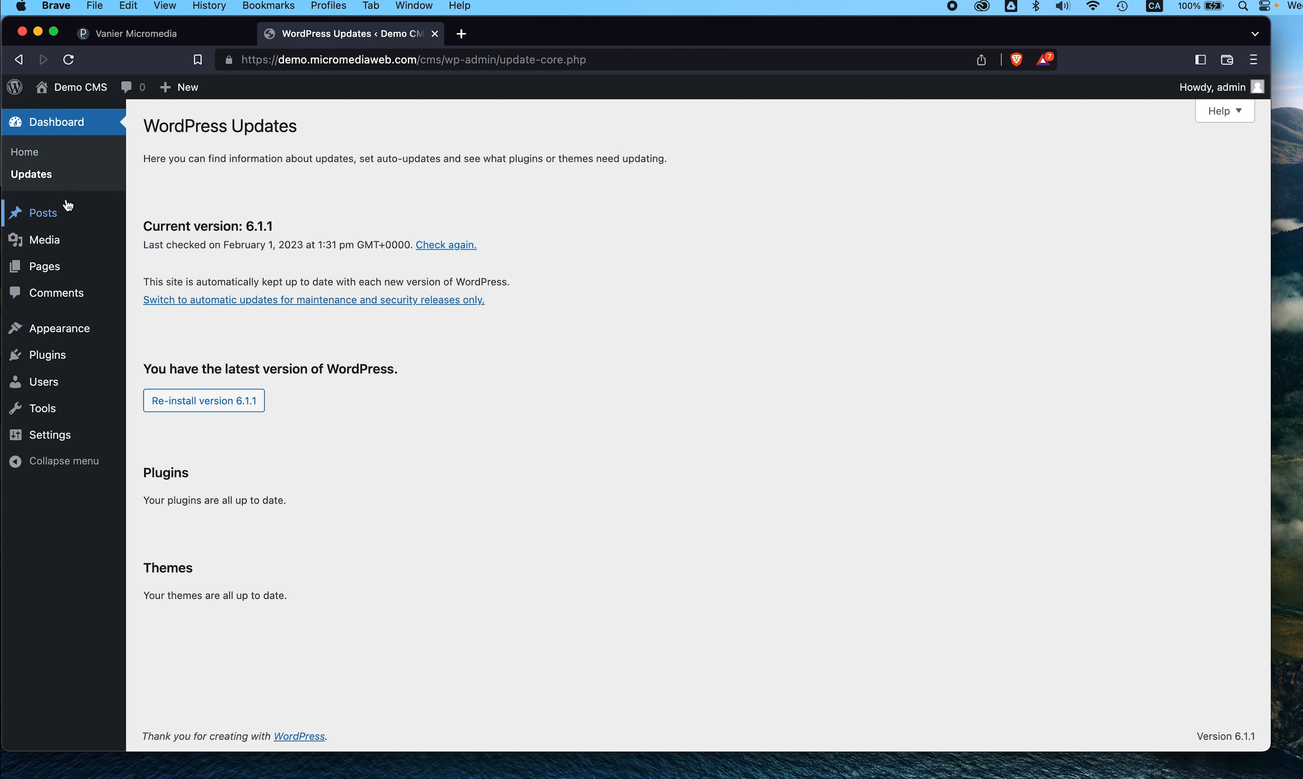
# - Bring up the link options for Visit Site under the Demo CMS admin bar menu
pyautogui.moveTo(56, 217)
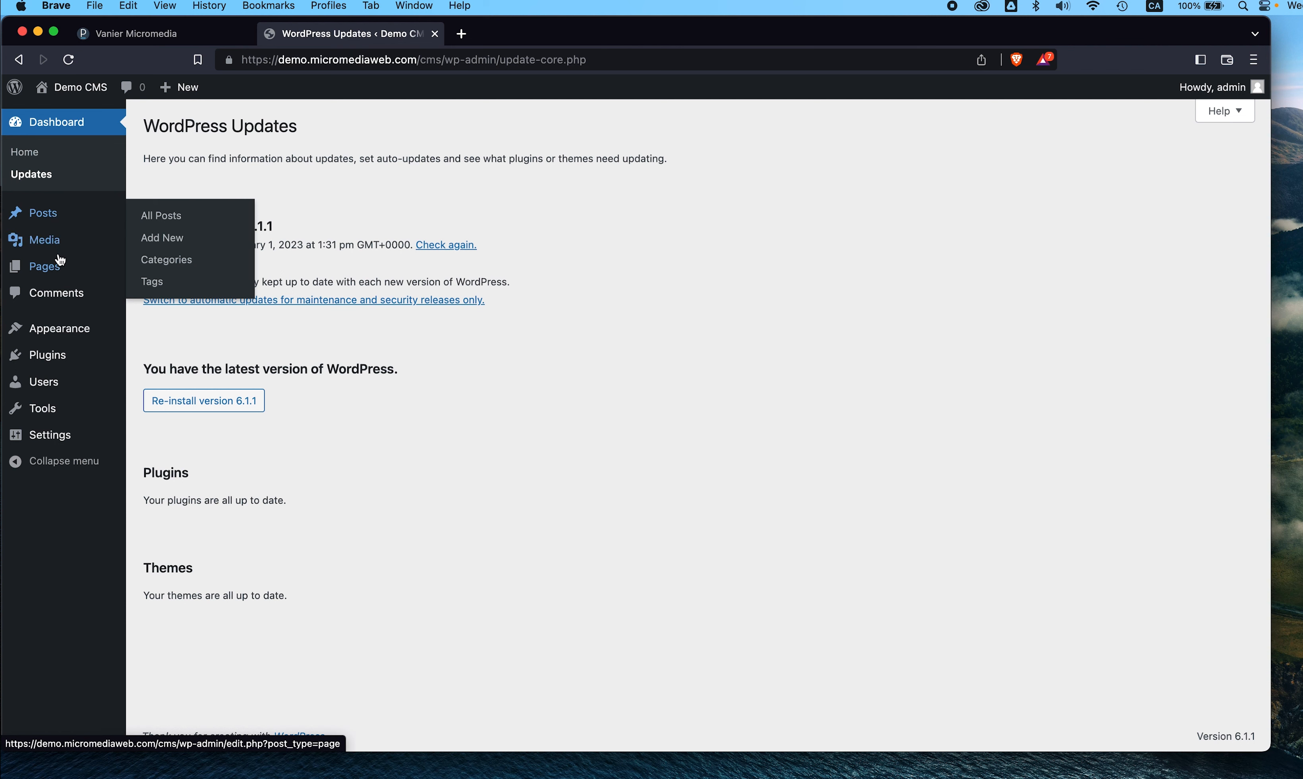
pyautogui.moveTo(59, 272)
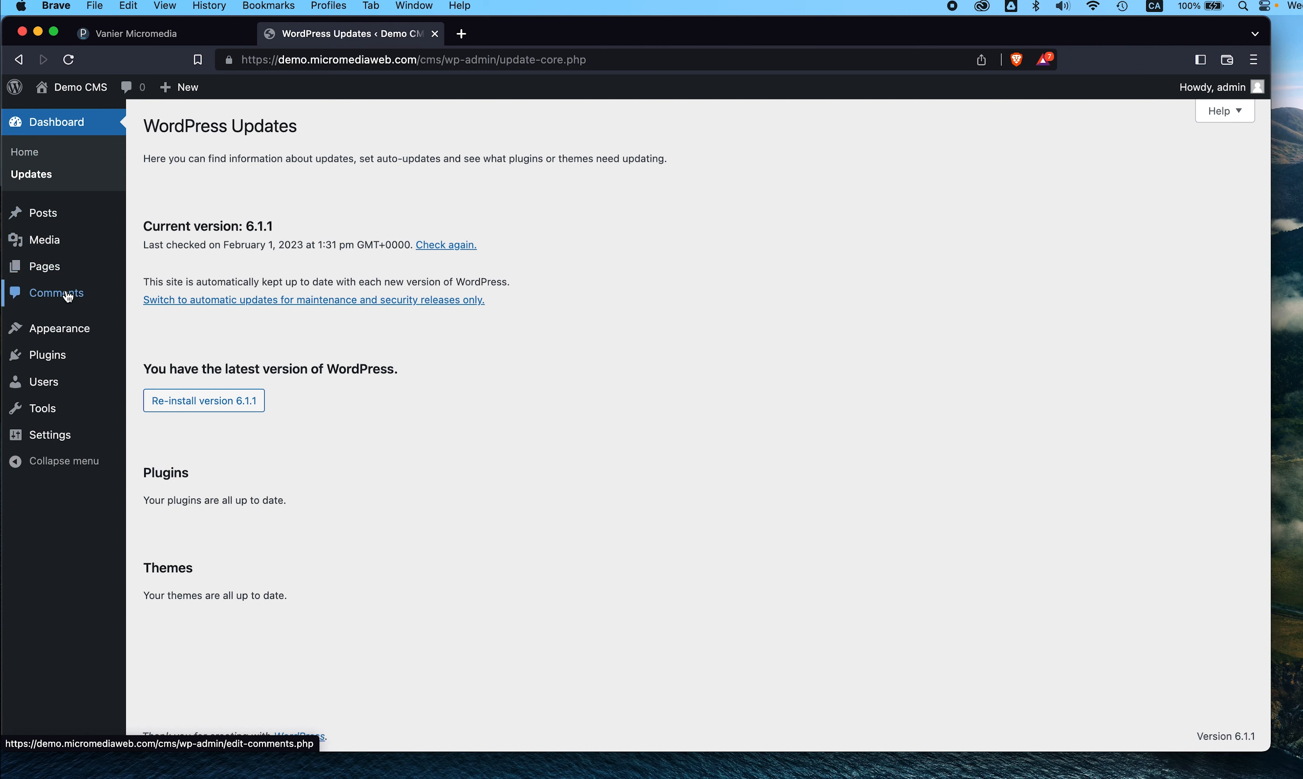
pyautogui.moveTo(72, 332)
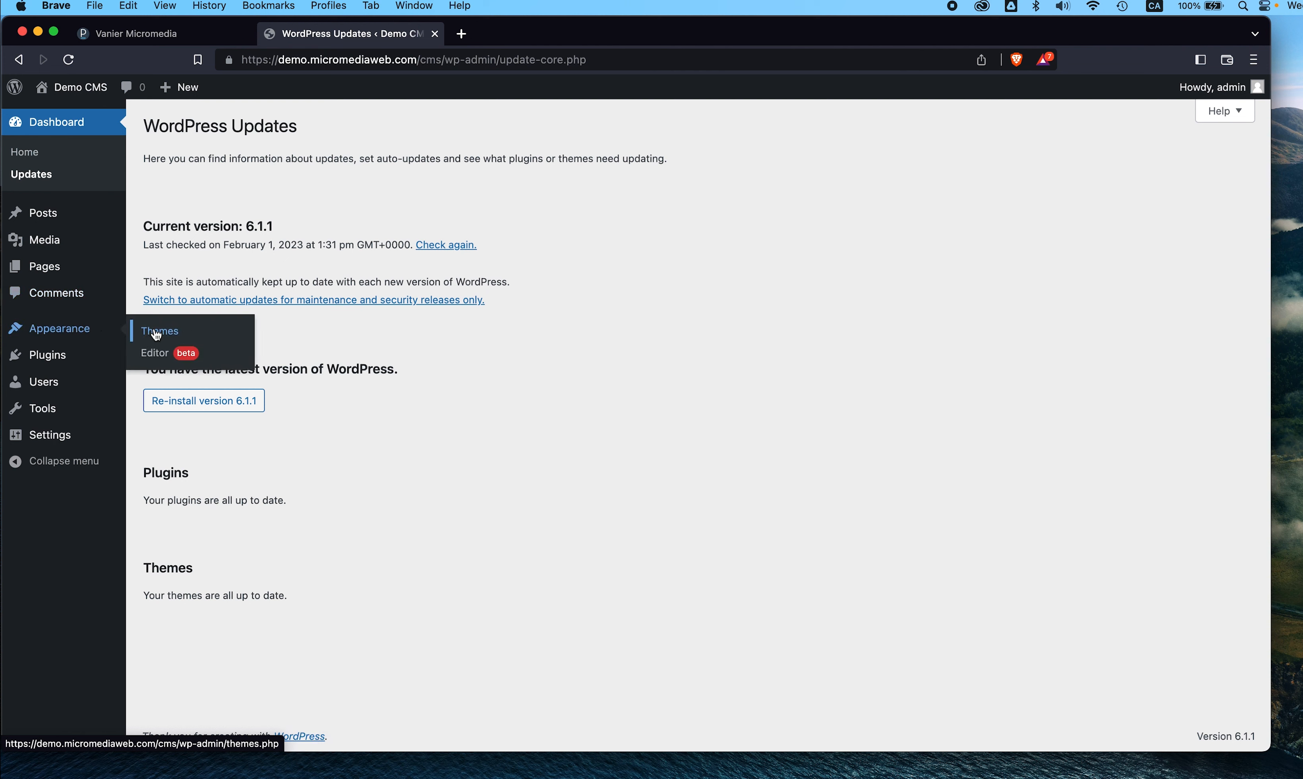
pyautogui.moveTo(62, 360)
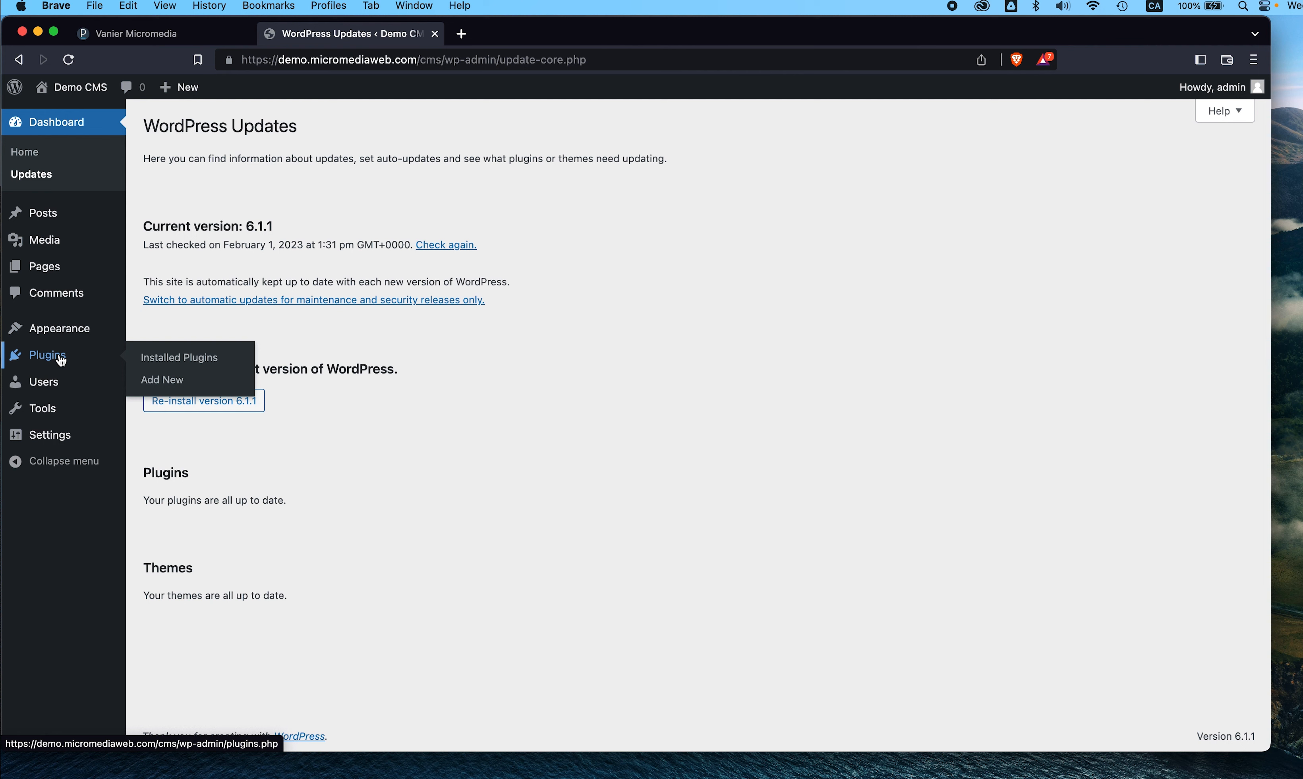
pyautogui.moveTo(53, 391)
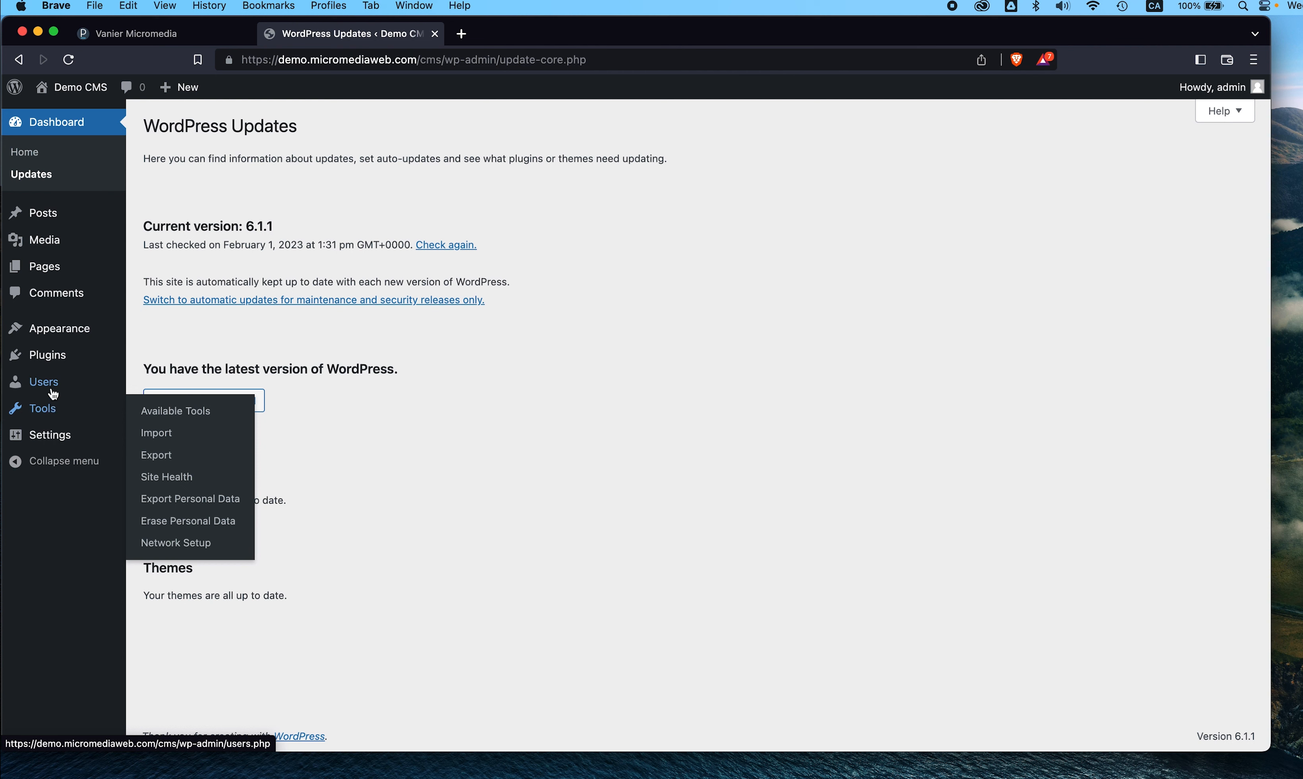
pyautogui.moveTo(54, 438)
pyautogui.moveTo(81, 97)
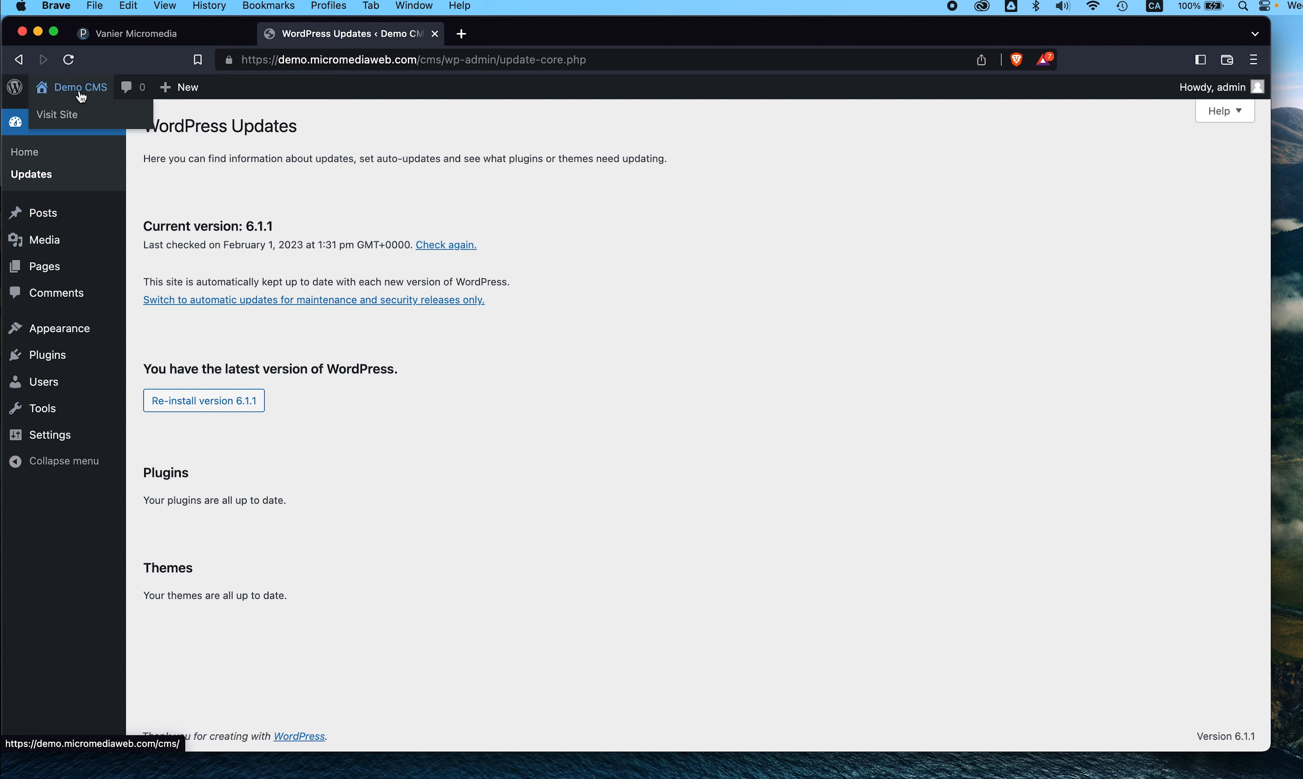
pyautogui.rightClick(66, 121)
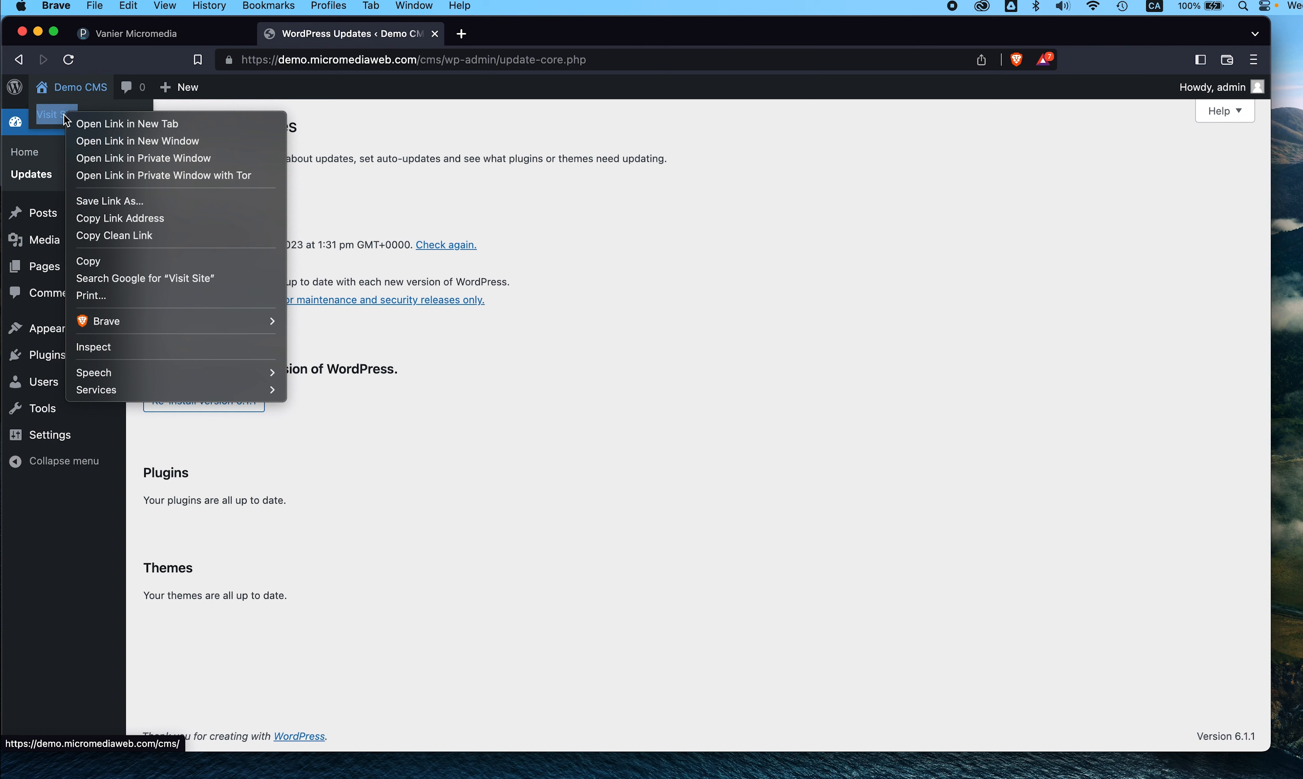
# - Open the live Demo CMS site in a new tab and view its front page
pyautogui.click(84, 123)
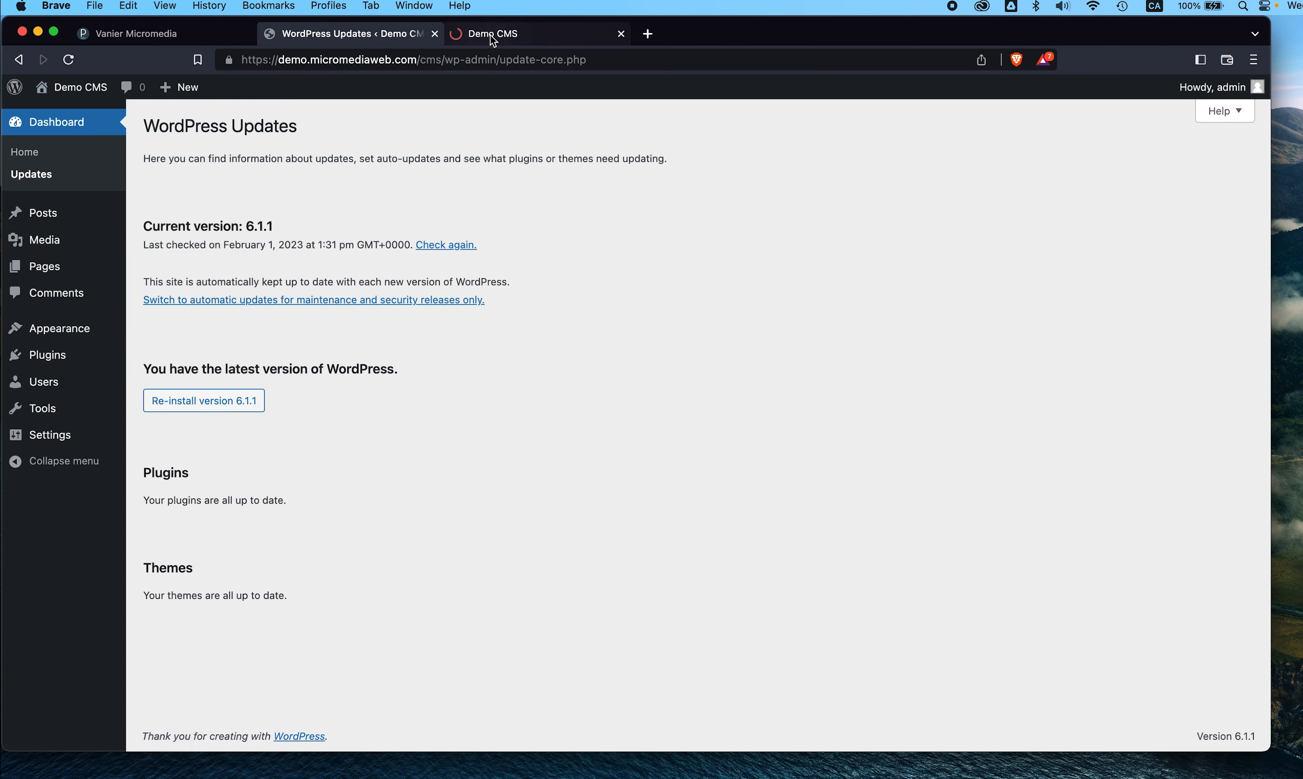
pyautogui.click(496, 35)
pyautogui.click(391, 33)
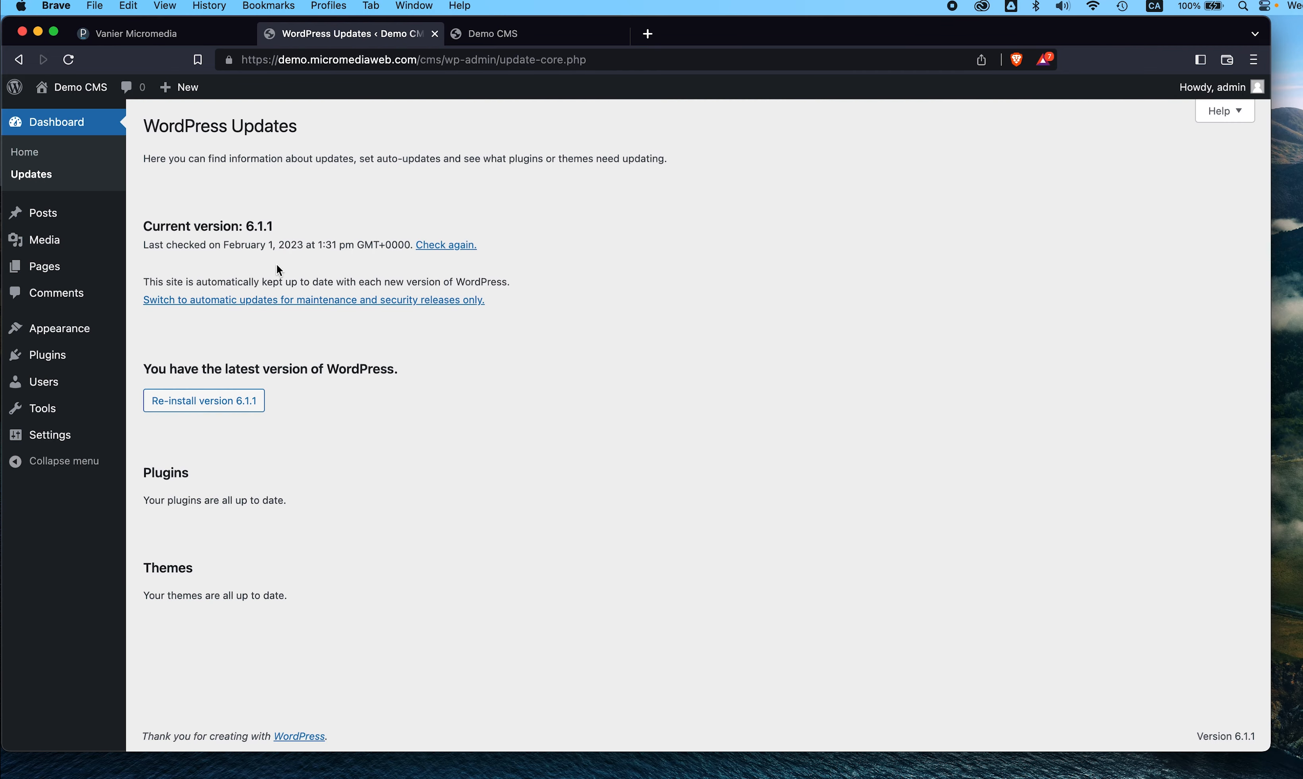
pyautogui.click(509, 38)
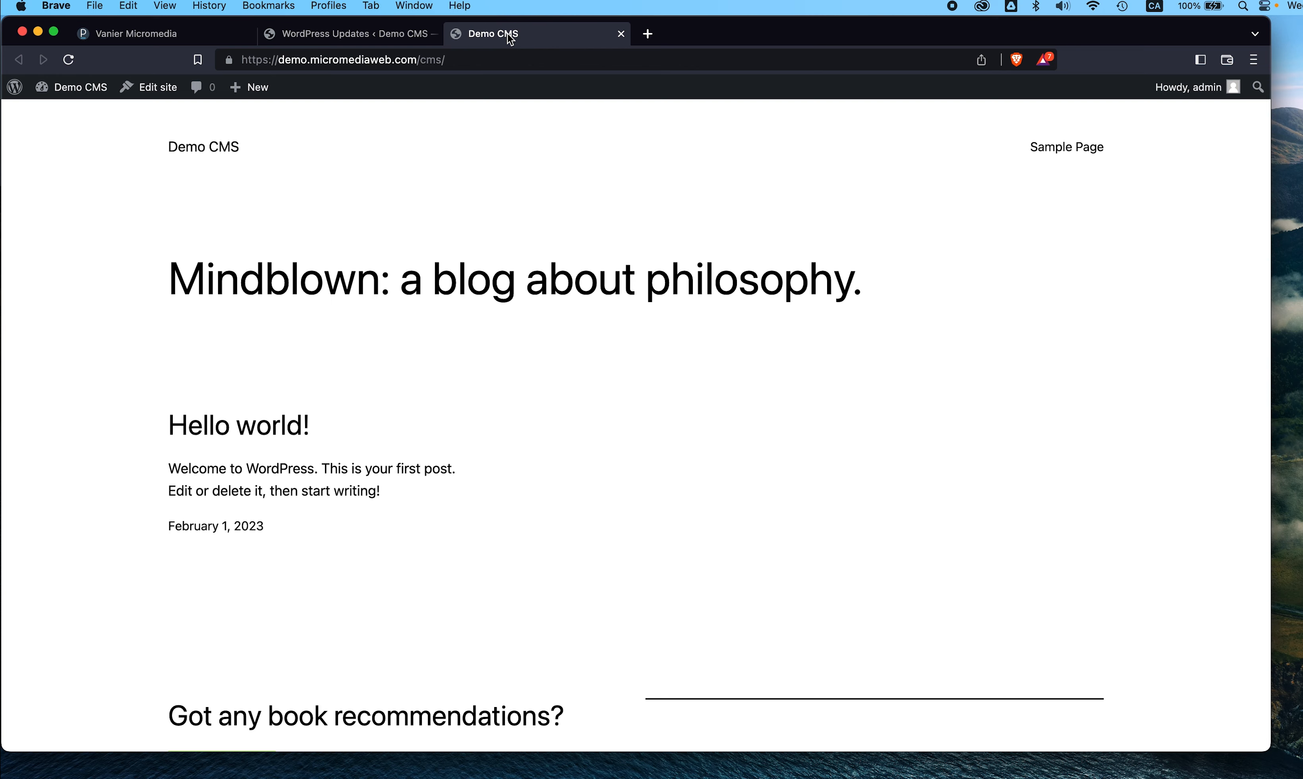
# - Return to the admin tab and show the Dashboard home with version 6.1.1
pyautogui.click(371, 33)
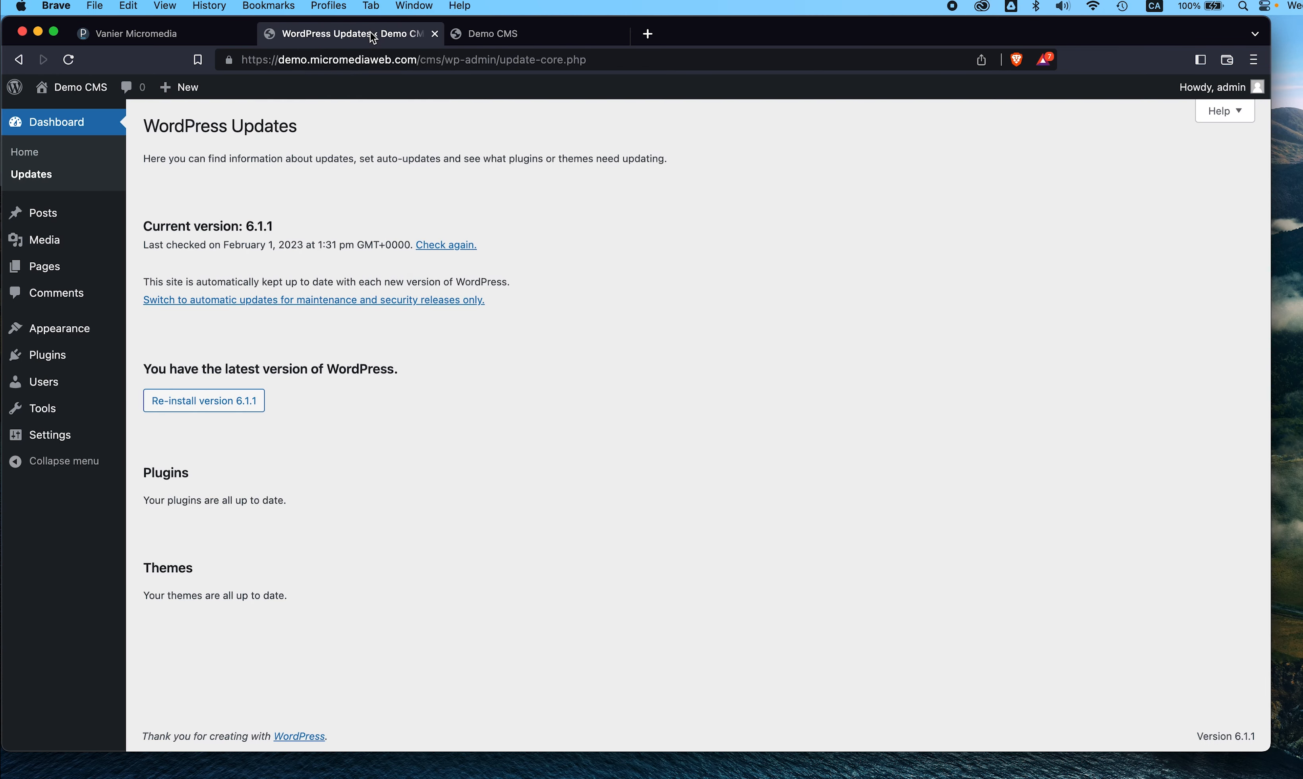
pyautogui.click(79, 130)
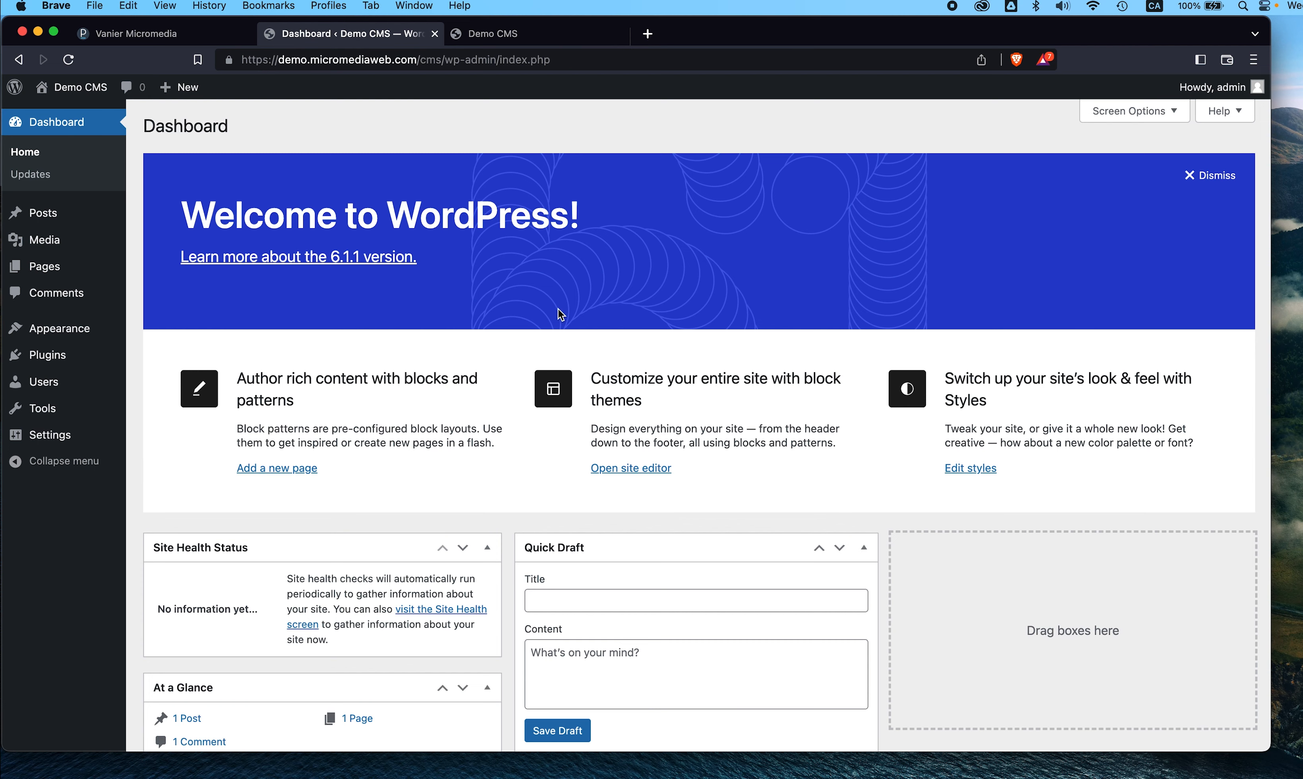
pyautogui.scroll(-3, 559, 312)
pyautogui.scroll(-5, 559, 312)
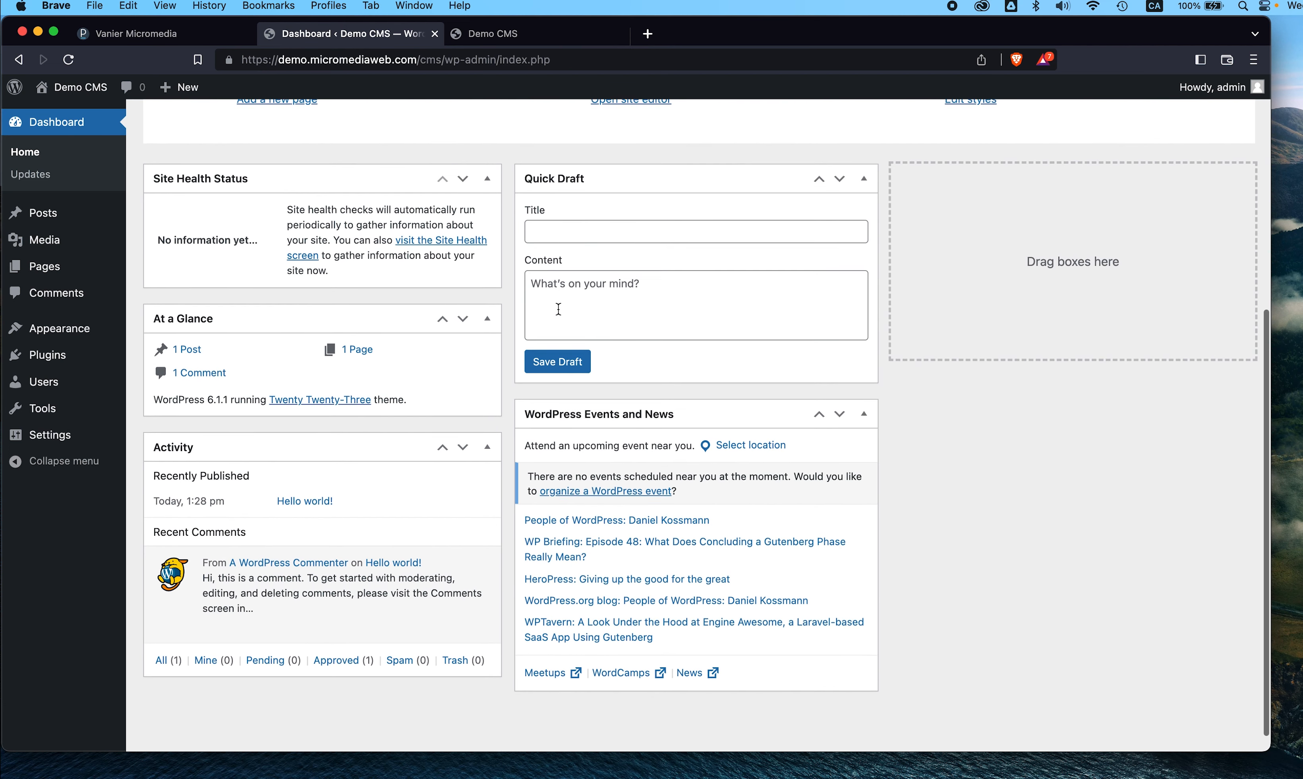